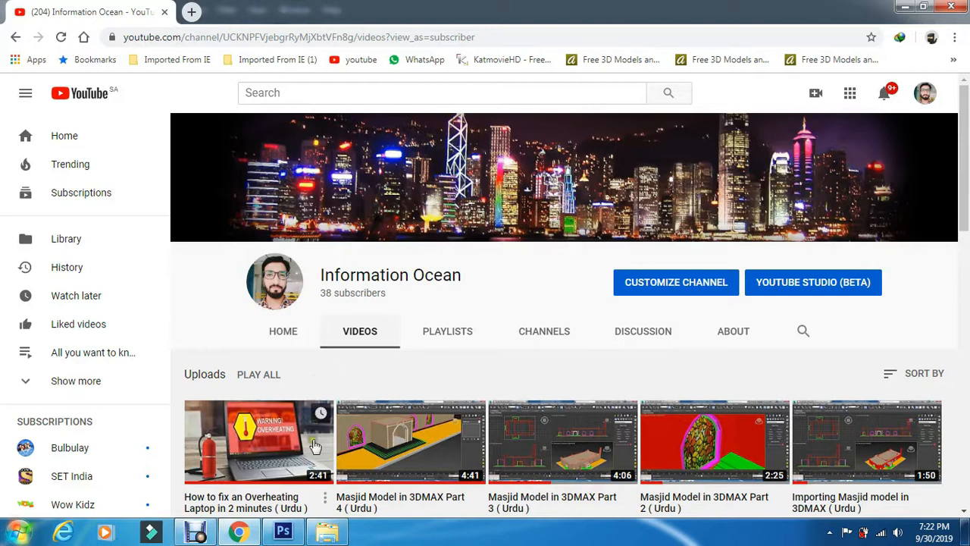
pyautogui.click(300, 530)
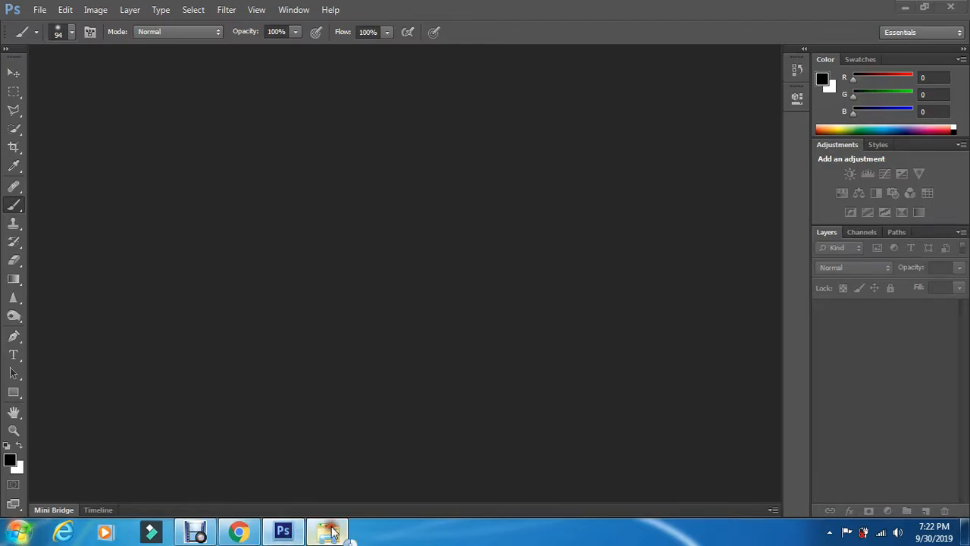
pyautogui.click(328, 531)
pyautogui.click(401, 139)
pyautogui.moveTo(401, 138); pyautogui.dragTo(305, 336)
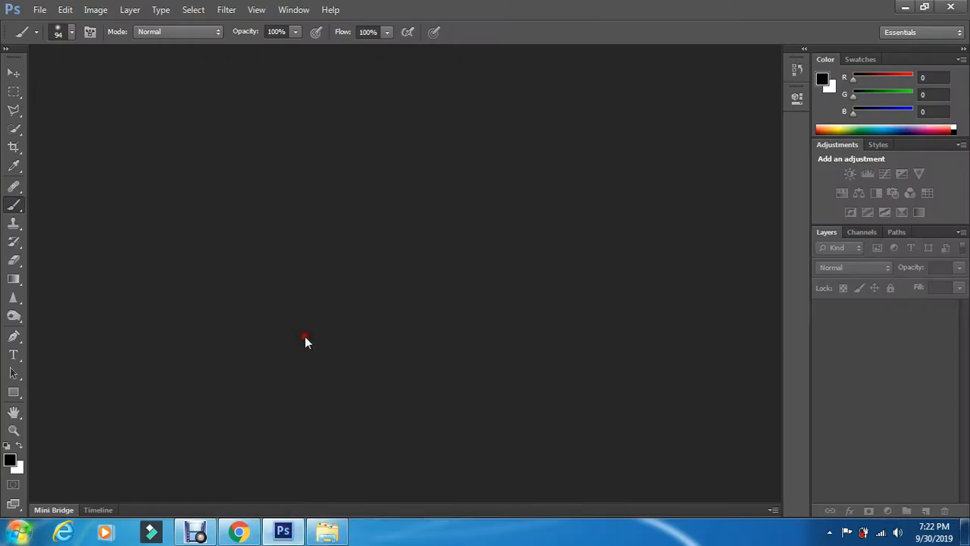
pyautogui.click(327, 530)
pyautogui.moveTo(458, 151); pyautogui.dragTo(335, 39)
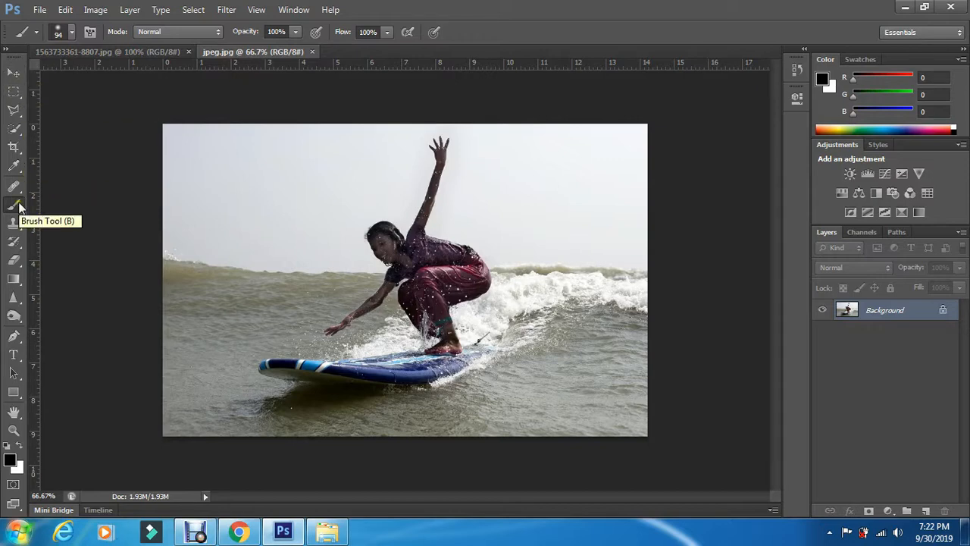
# - Select the surfer's head, body and both arms in jpeg.jpg with the Quick Selection tool in add mode
pyautogui.click(21, 129)
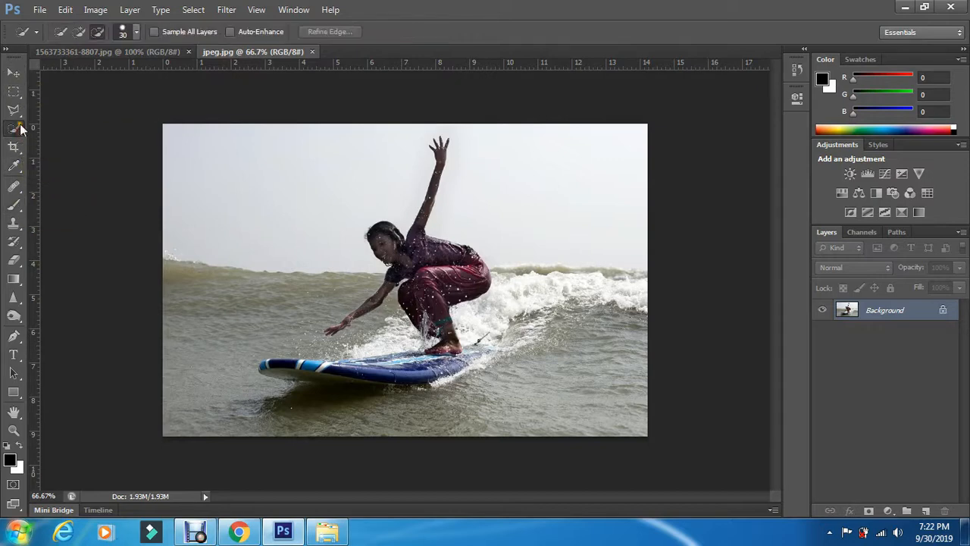
pyautogui.rightClick(21, 132)
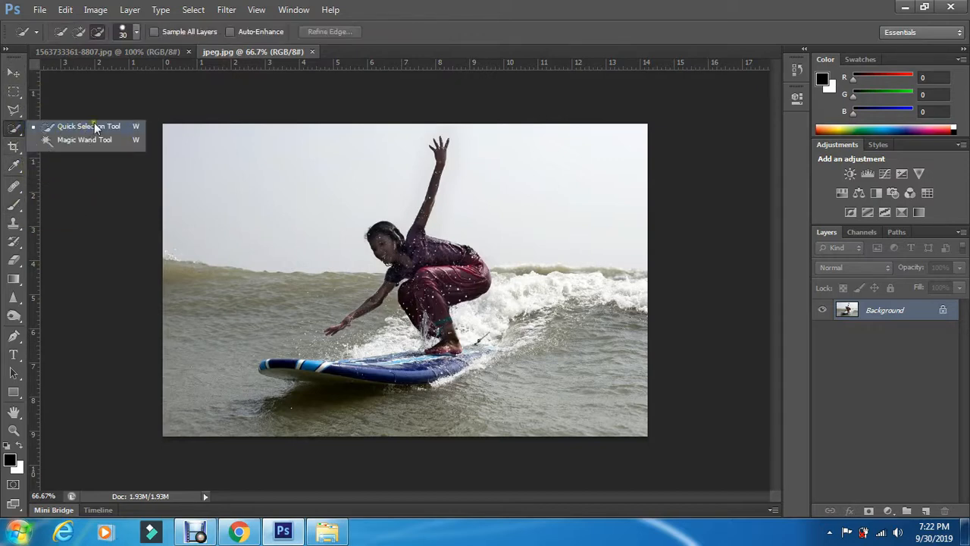
pyautogui.click(489, 27)
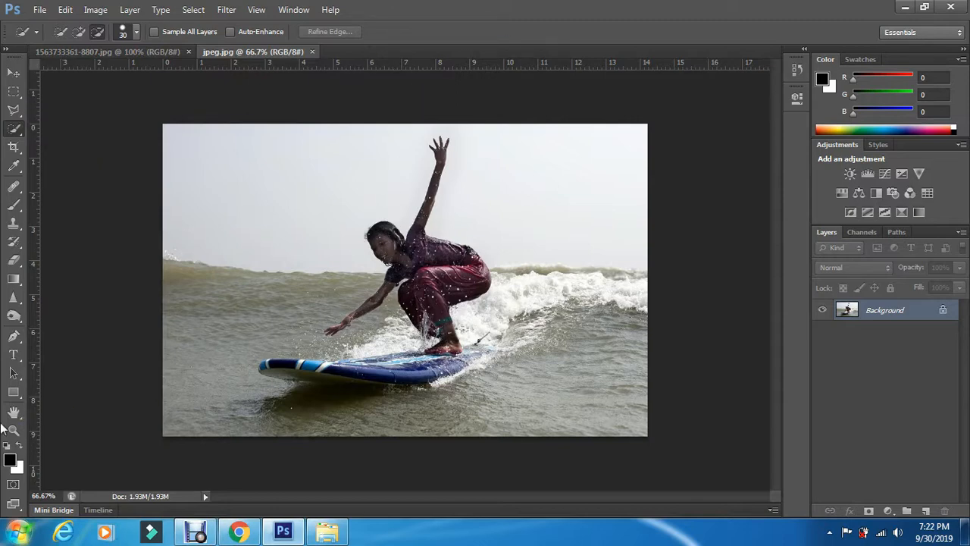
pyautogui.click(77, 31)
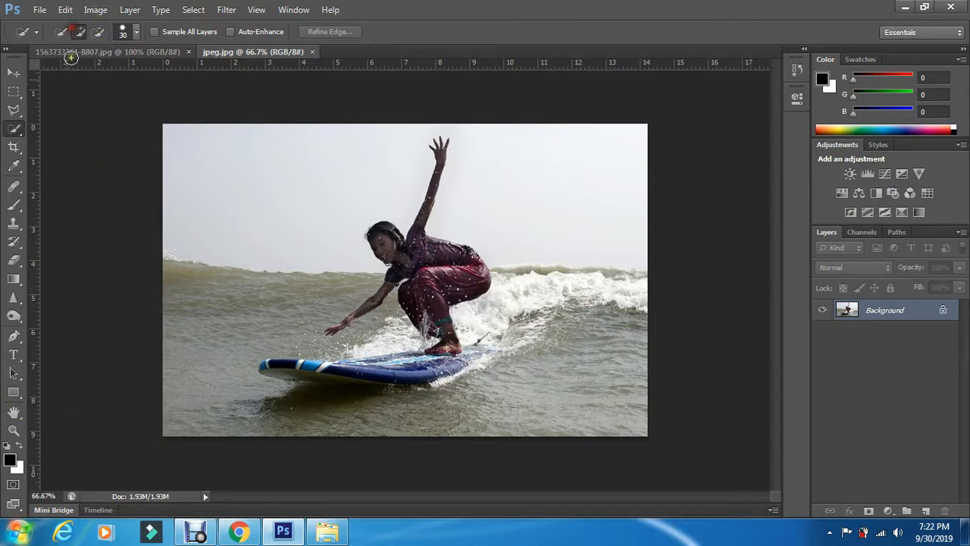
pyautogui.click(13, 429)
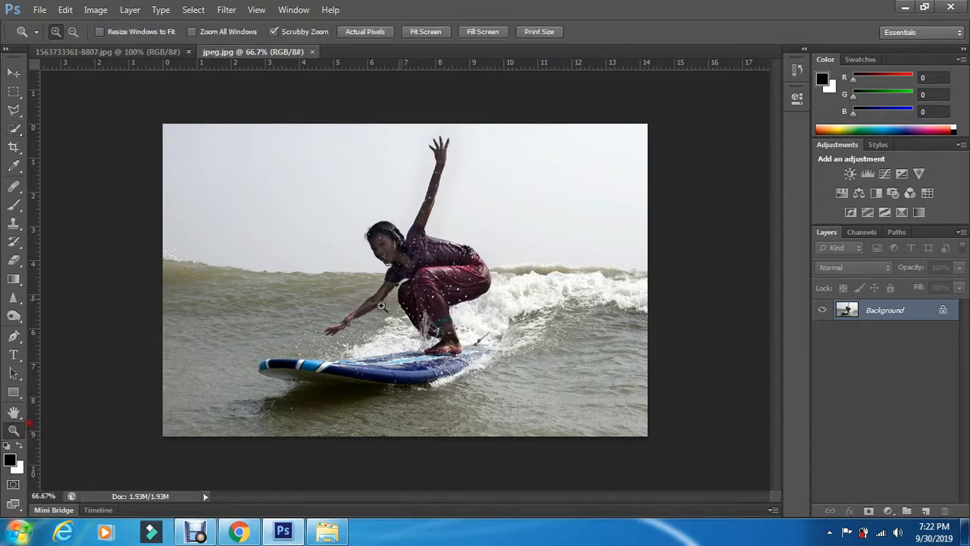
pyautogui.click(442, 245)
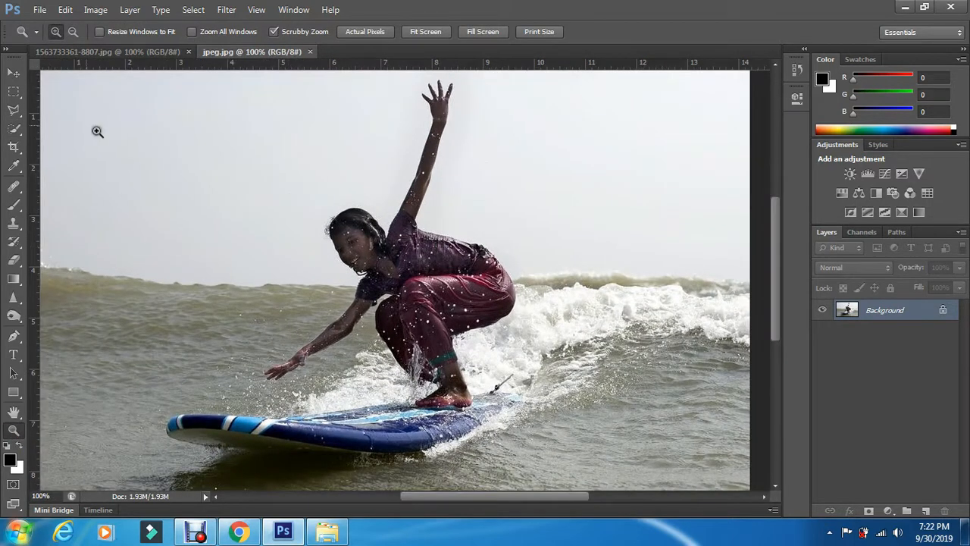
pyautogui.click(14, 128)
pyautogui.moveTo(349, 244)
pyautogui.mouseDown()
pyautogui.moveTo(397, 262)
pyautogui.moveTo(379, 277)
pyautogui.moveTo(386, 255)
pyautogui.moveTo(420, 288)
pyautogui.moveTo(407, 326)
pyautogui.moveTo(456, 396)
pyautogui.moveTo(447, 317)
pyautogui.mouseUp()
pyautogui.moveTo(366, 305)
pyautogui.mouseDown()
pyautogui.moveTo(347, 330)
pyautogui.moveTo(278, 370)
pyautogui.mouseUp()
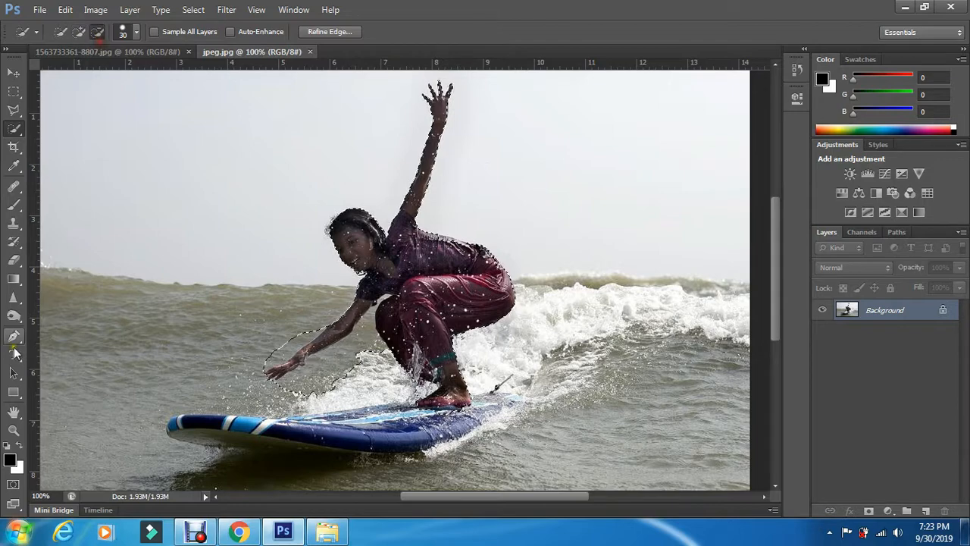
# - Subtract the water above the surfer's lowered forearm from the selection, working at 200% zoom
pyautogui.click(14, 430)
pyautogui.click(352, 339)
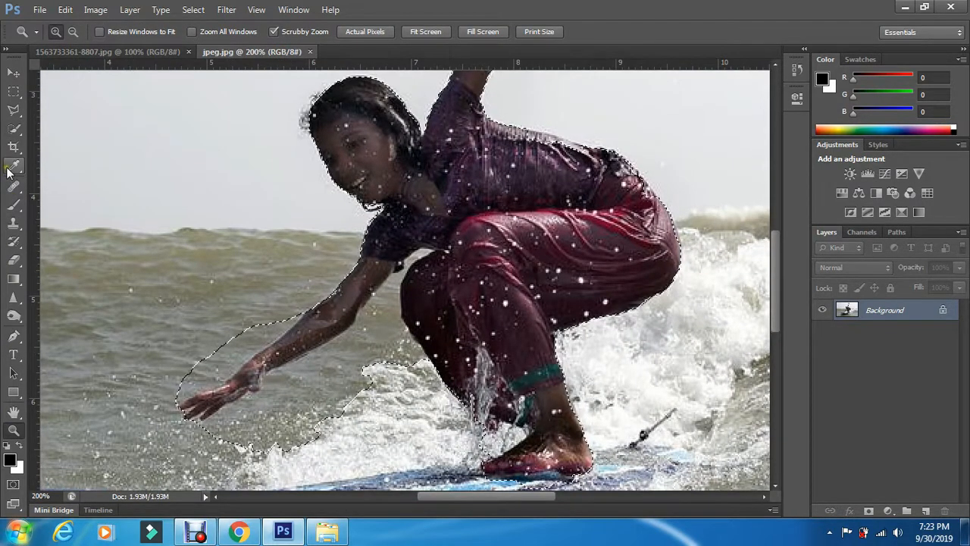
pyautogui.click(15, 130)
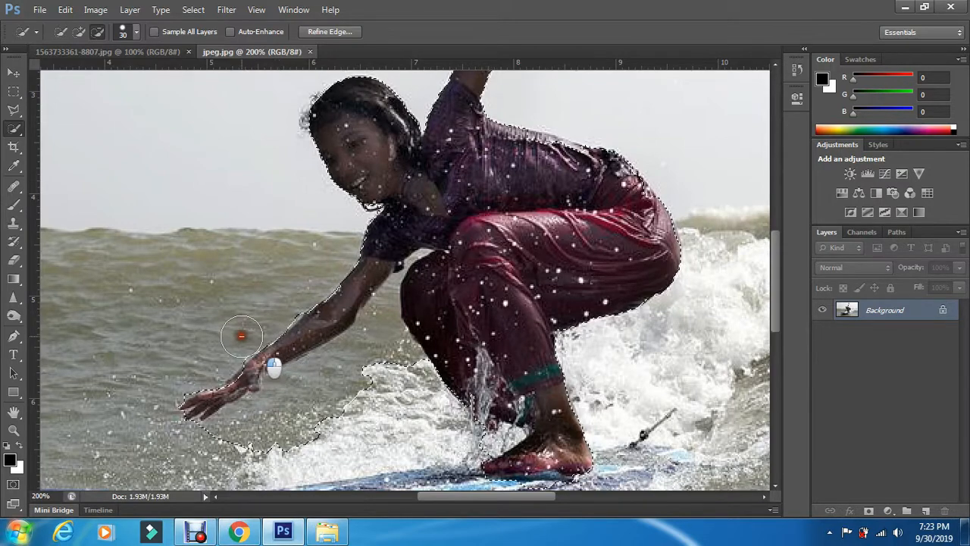
# - Check the selection edges around the surfer and subtract the water between the lowered arm and the knee
pyautogui.scroll(3, 372, 263)
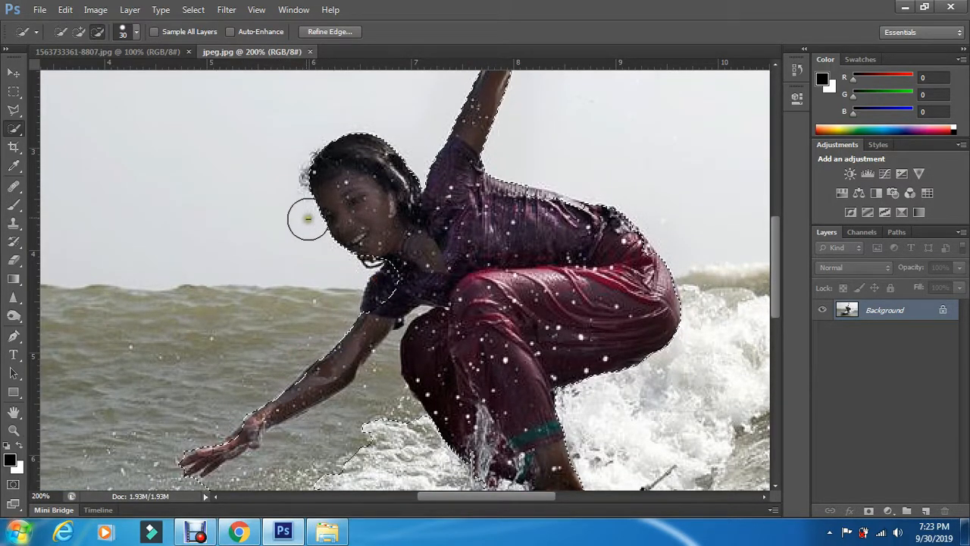
pyautogui.scroll(4, 341, 159)
pyautogui.scroll(10, 523, 256)
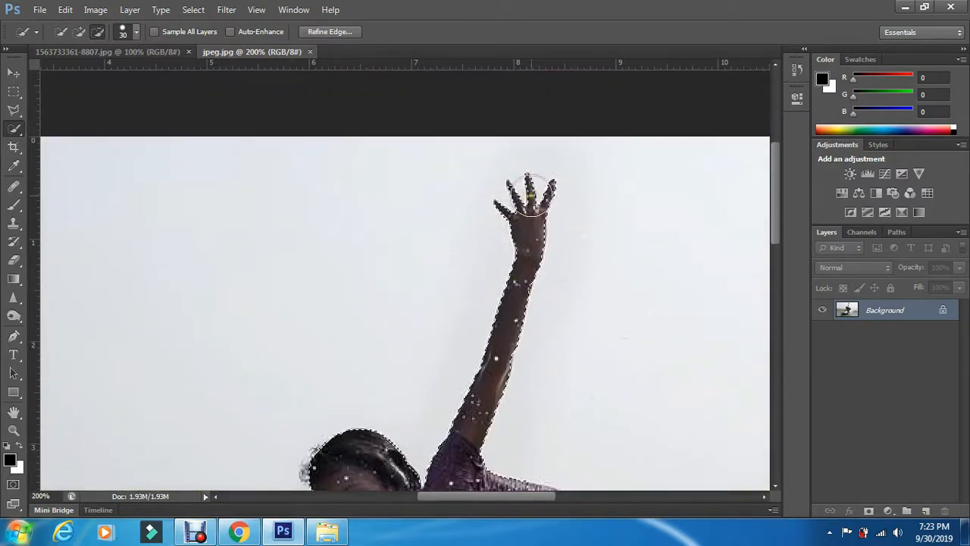
pyautogui.scroll(-8, 556, 262)
pyautogui.scroll(-10, 573, 308)
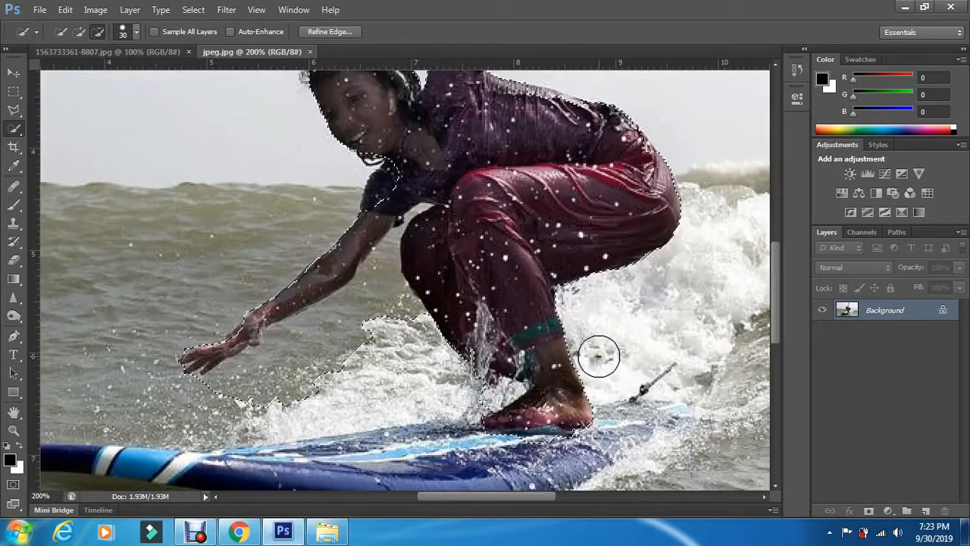
pyautogui.scroll(-2, 593, 366)
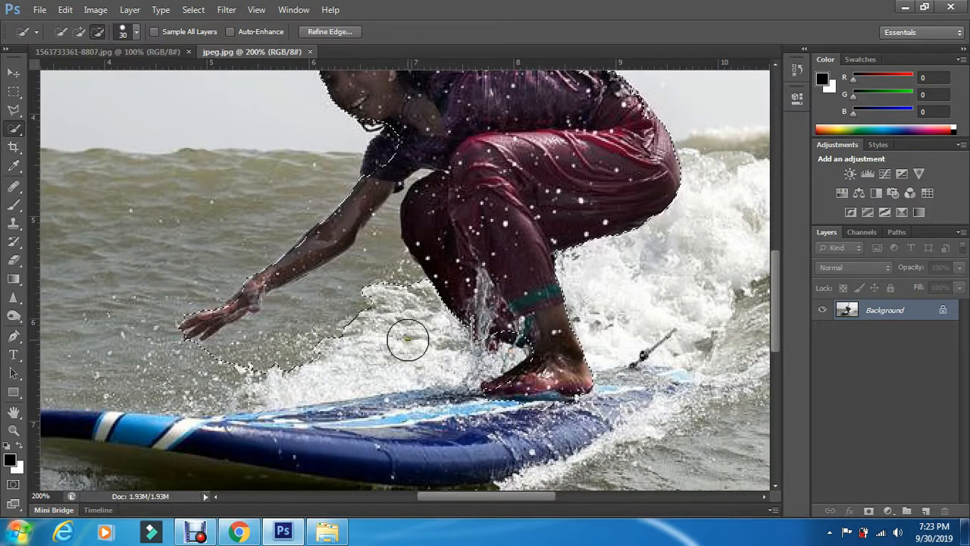
pyautogui.scroll(5, 383, 330)
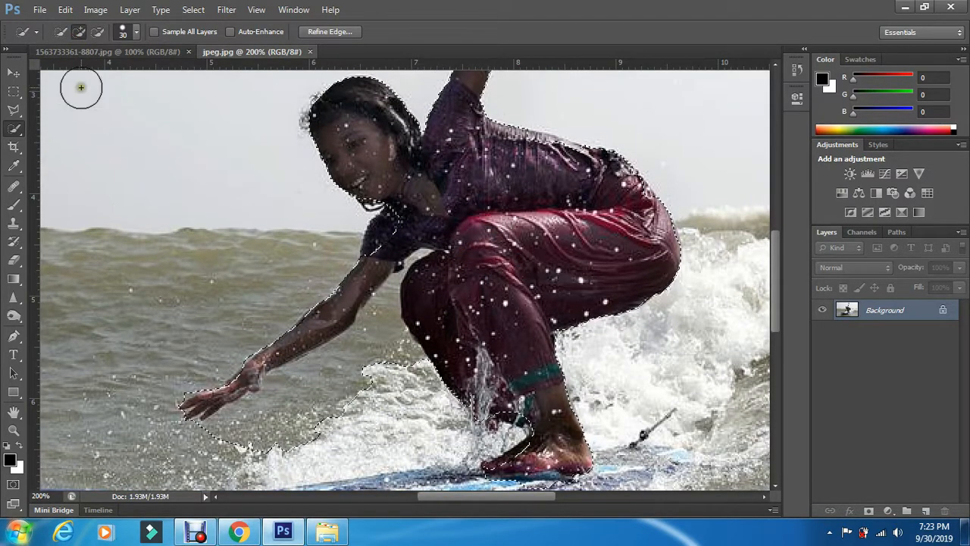
pyautogui.click(97, 31)
pyautogui.moveTo(264, 437)
pyautogui.mouseDown()
pyautogui.moveTo(286, 422)
pyautogui.moveTo(227, 425)
pyautogui.mouseUp()
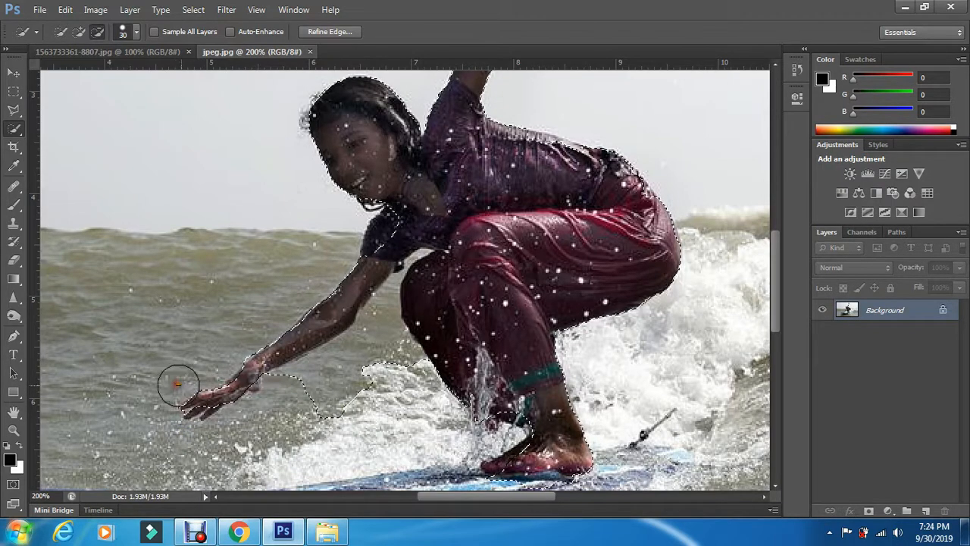
pyautogui.moveTo(311, 393)
pyautogui.mouseDown()
pyautogui.moveTo(362, 380)
pyautogui.moveTo(318, 396)
pyautogui.moveTo(320, 378)
pyautogui.moveTo(293, 385)
pyautogui.moveTo(370, 355)
pyautogui.moveTo(391, 335)
pyautogui.moveTo(330, 360)
pyautogui.moveTo(391, 325)
pyautogui.mouseUp()
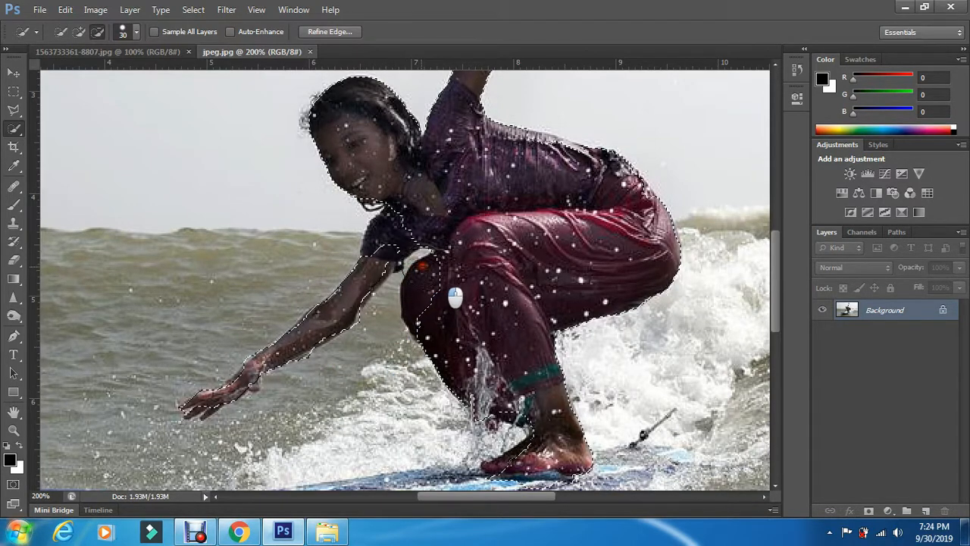
pyautogui.moveTo(390, 313); pyautogui.dragTo(402, 265)
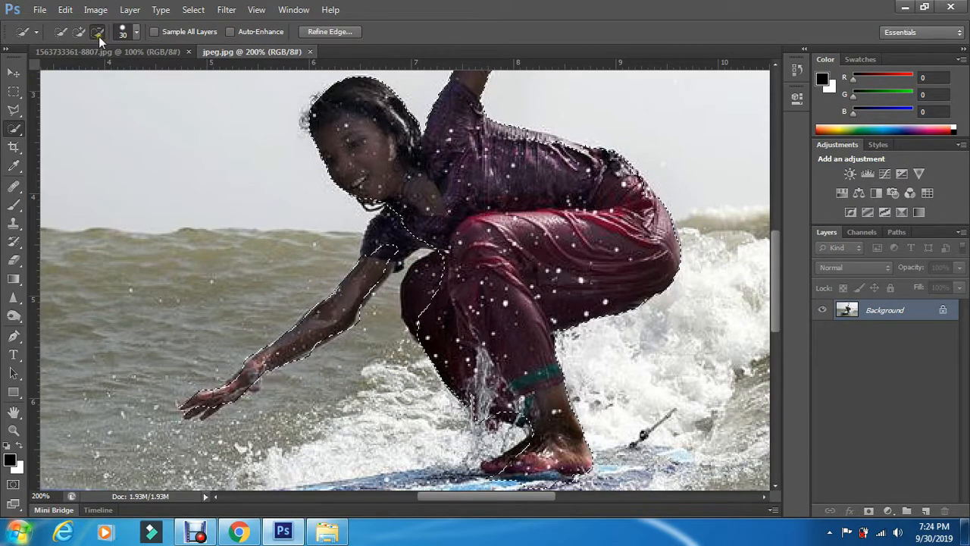
# - Set the Quick Selection brush size to 18 px, add the shirt sleeve to the selection and trim the spill beside it
pyautogui.click(134, 33)
pyautogui.moveTo(84, 69); pyautogui.dragTo(70, 71)
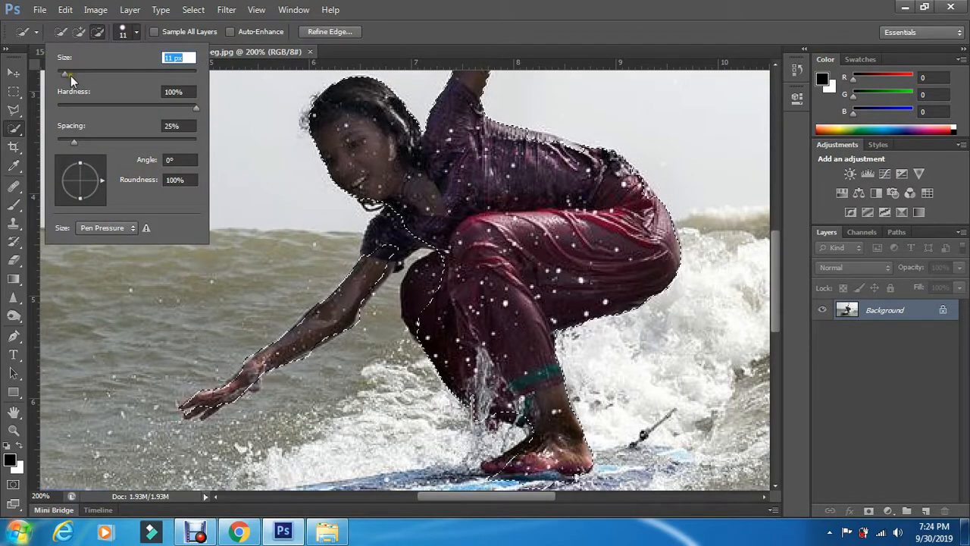
pyautogui.write('18')
pyautogui.click(85, 34)
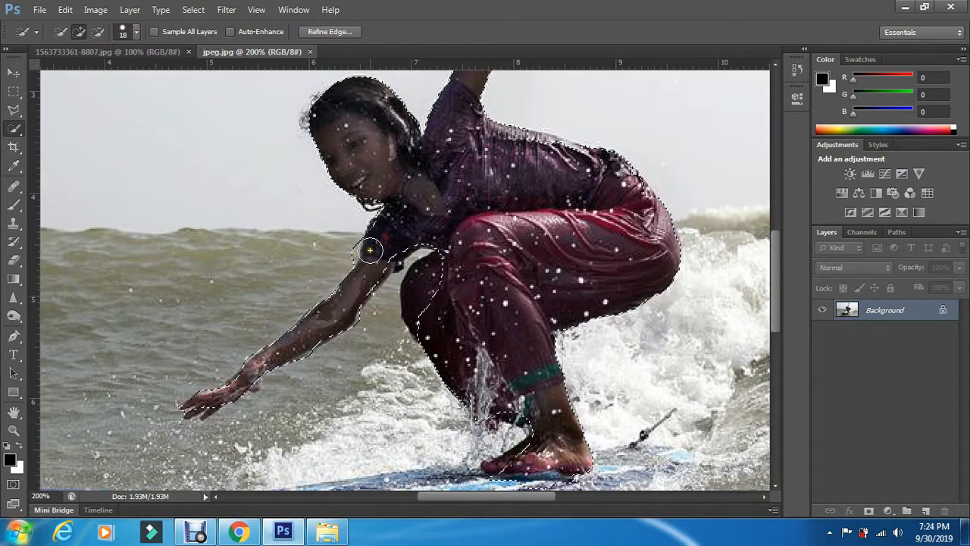
pyautogui.click(97, 32)
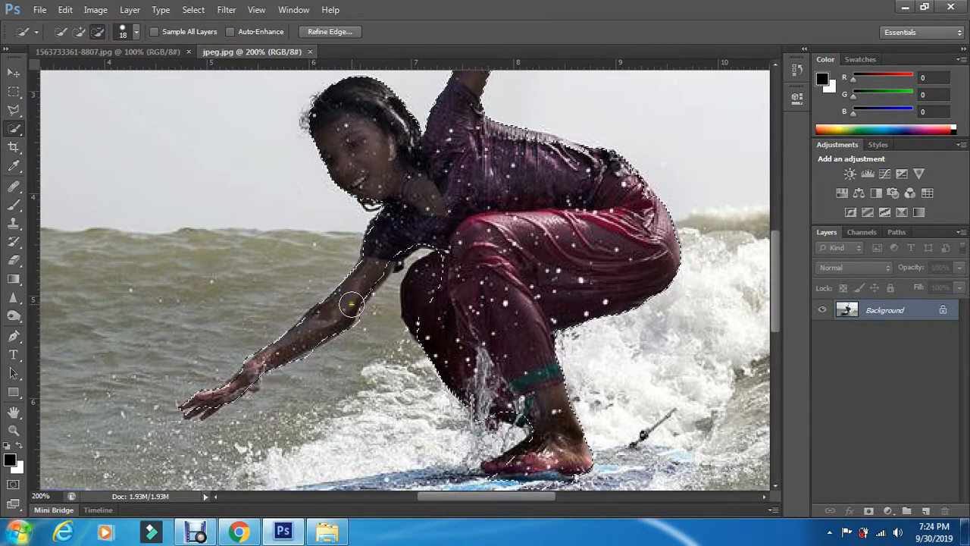
# - Add a layer mask from the selection to isolate the surfer from the sea background
pyautogui.scroll(-5, 350, 354)
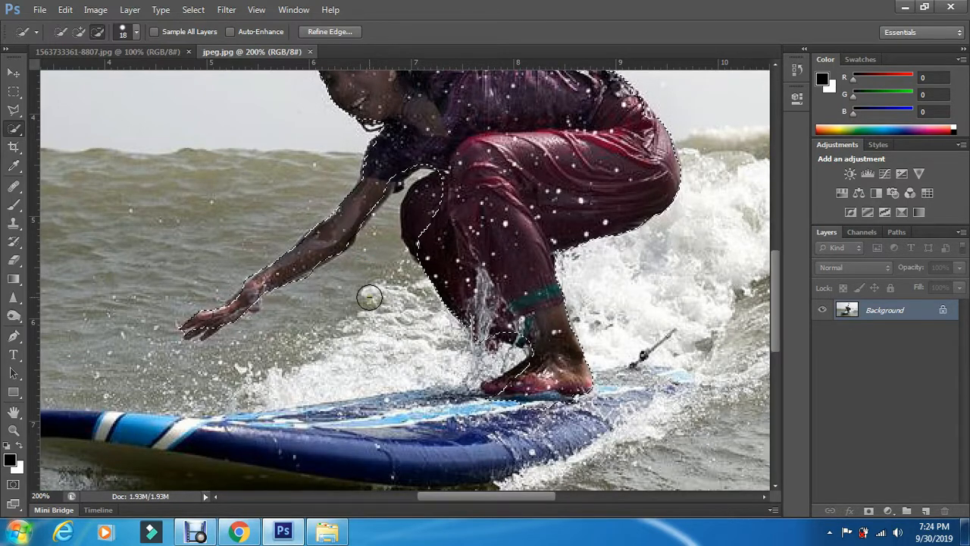
pyautogui.scroll(-3, 367, 295)
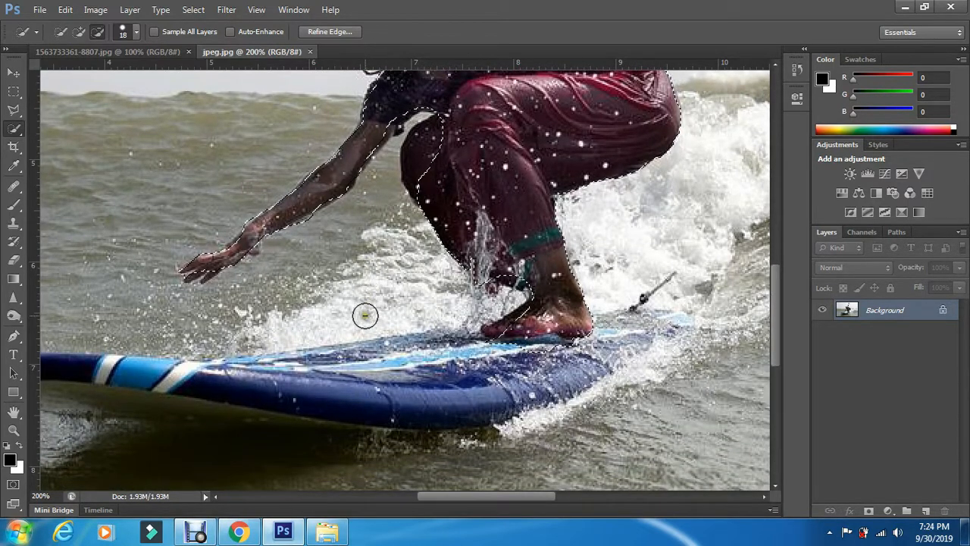
pyautogui.scroll(-5, 361, 327)
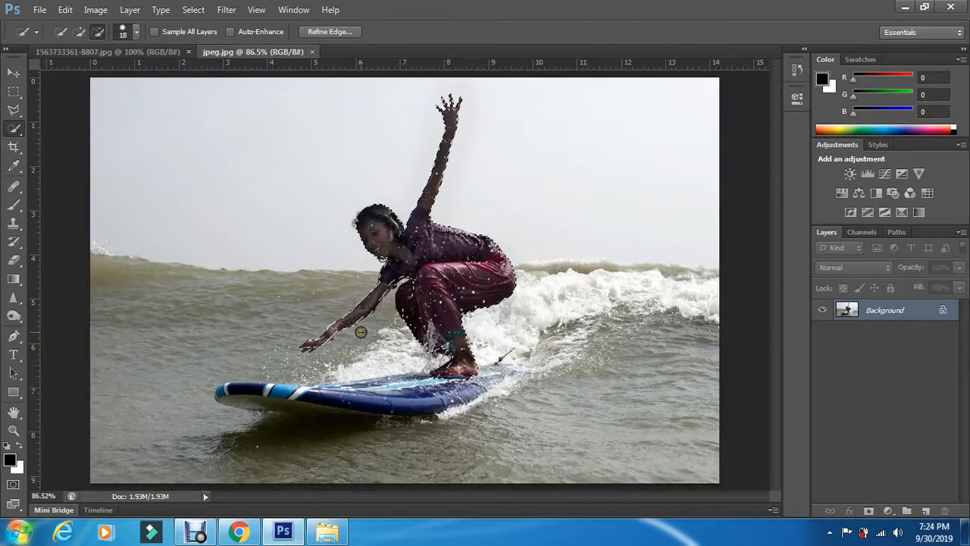
pyautogui.click(869, 511)
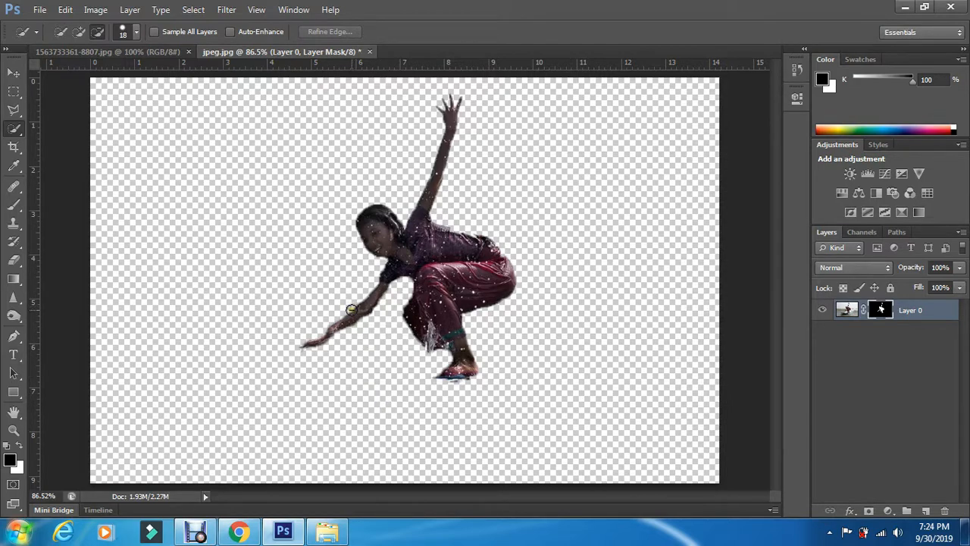
pyautogui.click(106, 52)
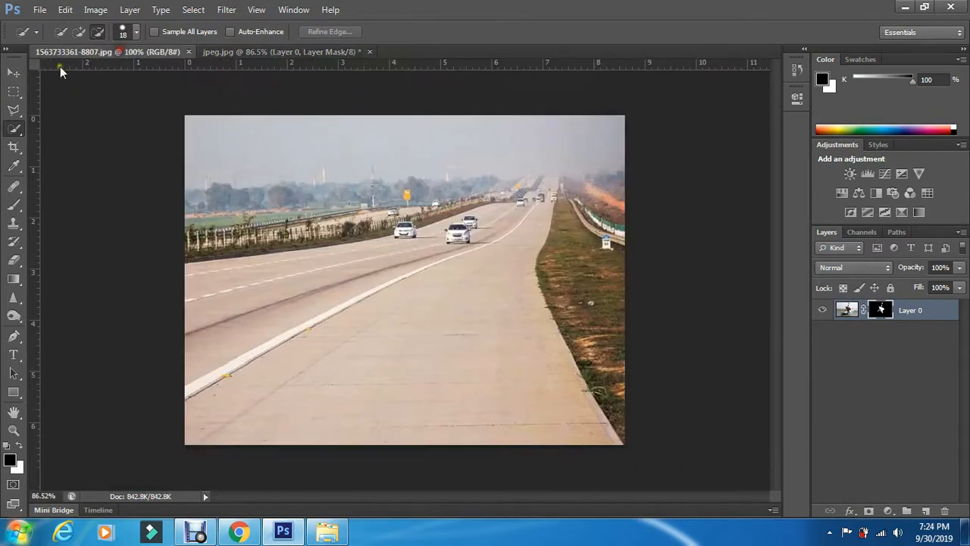
pyautogui.click(15, 74)
pyautogui.moveTo(367, 231); pyautogui.dragTo(209, 185)
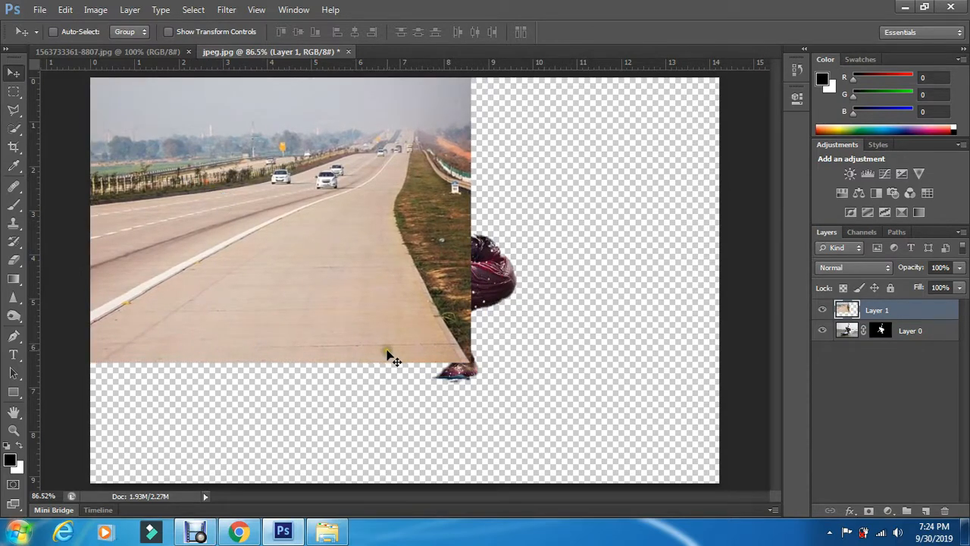
# - Stretch the road layer to 165.16% width and 142.24% height to fill the canvas, and place it below the surfer layer
pyautogui.hotkey('ctrl', 't')
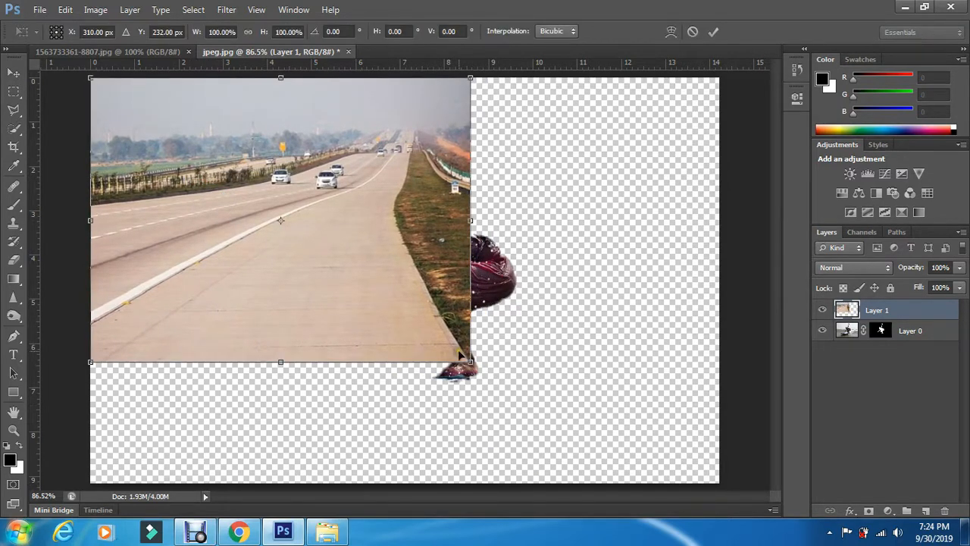
pyautogui.moveTo(472, 363); pyautogui.dragTo(727, 482)
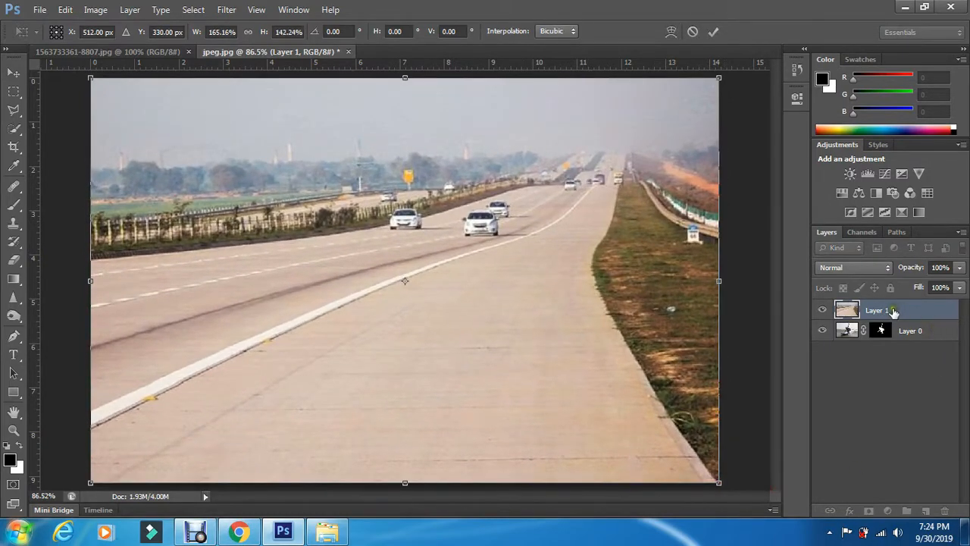
pyautogui.moveTo(893, 311); pyautogui.dragTo(891, 369)
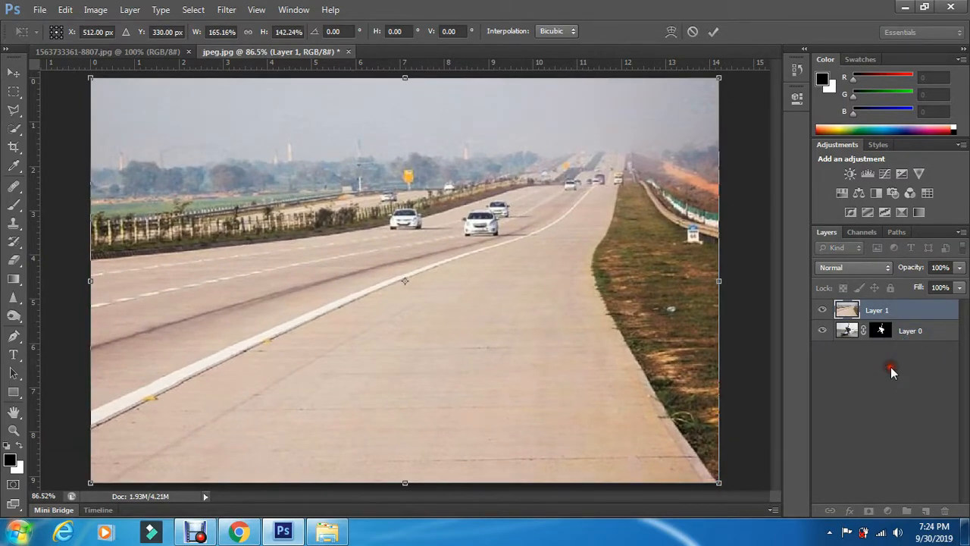
pyautogui.click(714, 32)
pyautogui.moveTo(893, 311); pyautogui.dragTo(898, 346)
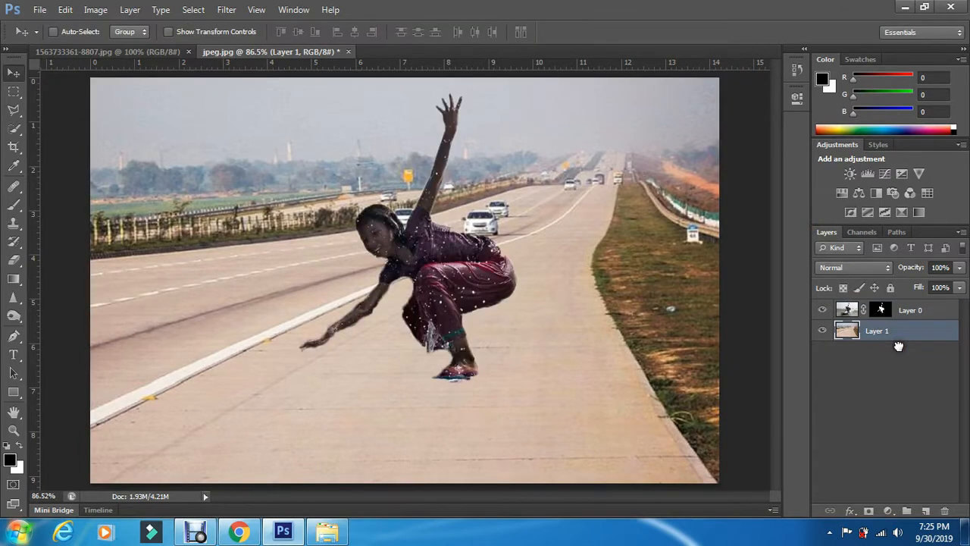
# - Paint the surfboard and surrounding splash back in on the surfer's layer mask with a white 94 px soft brush at 43% opacity and 58% flow
pyautogui.click(880, 312)
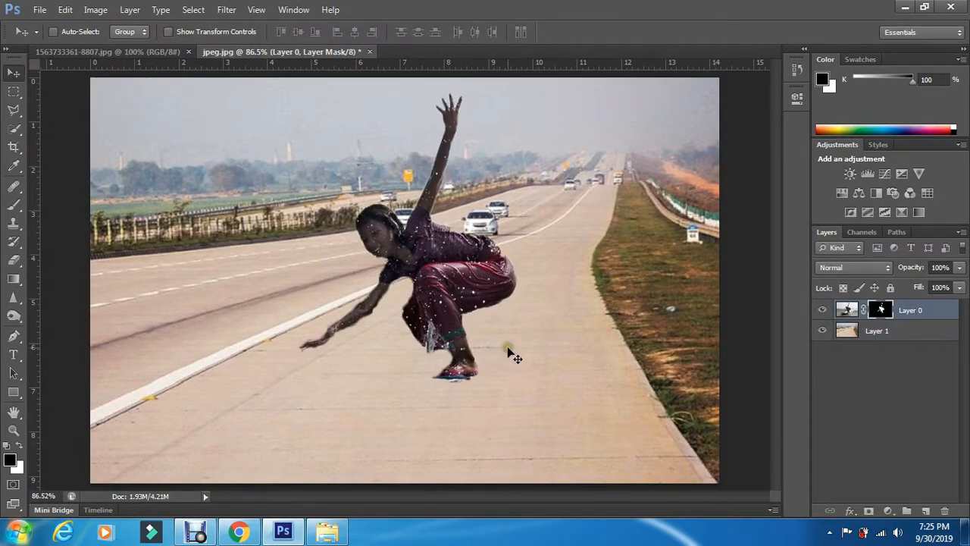
pyautogui.click(14, 204)
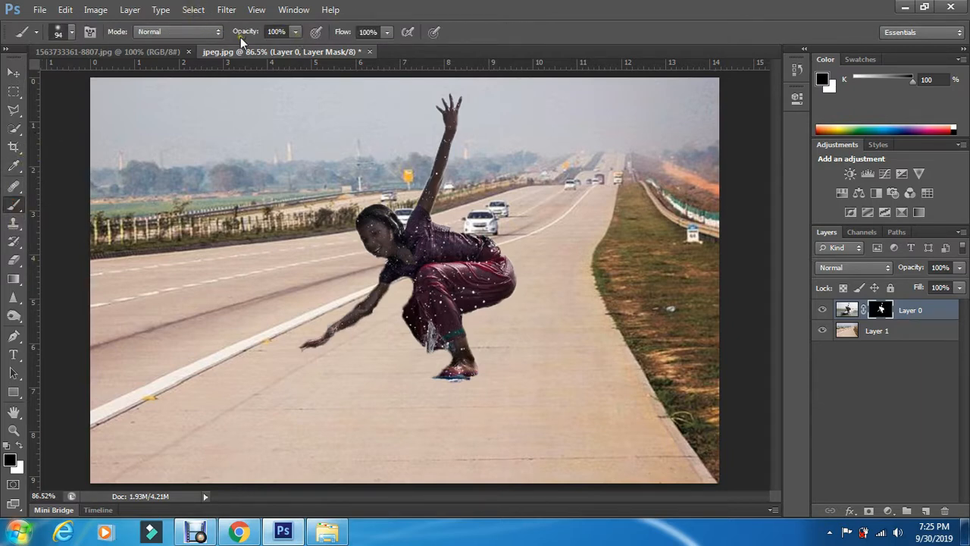
pyautogui.click(19, 447)
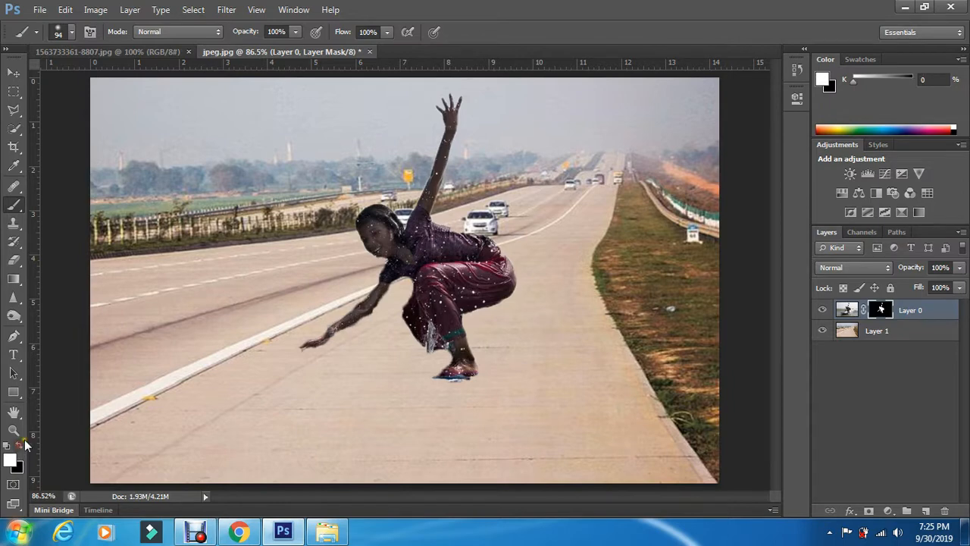
pyautogui.click(71, 36)
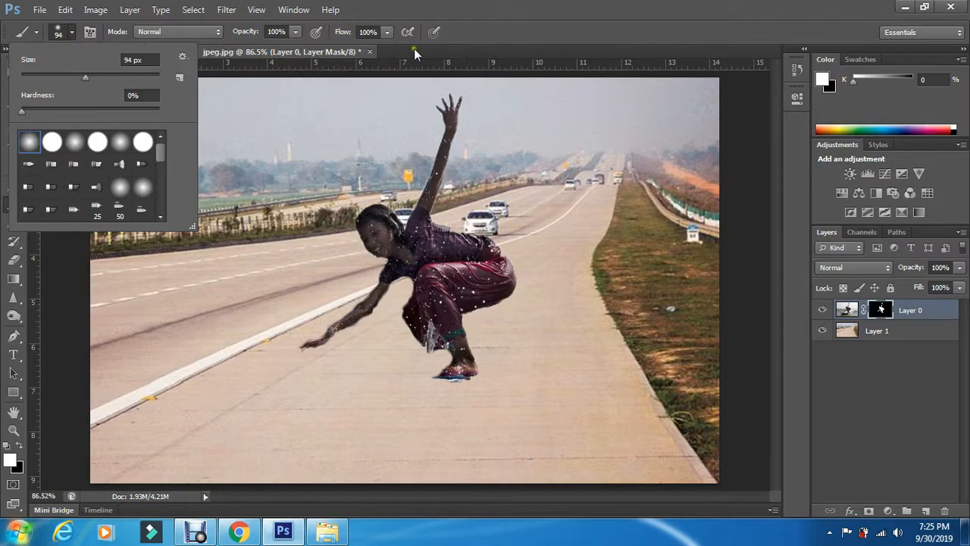
pyautogui.click(66, 35)
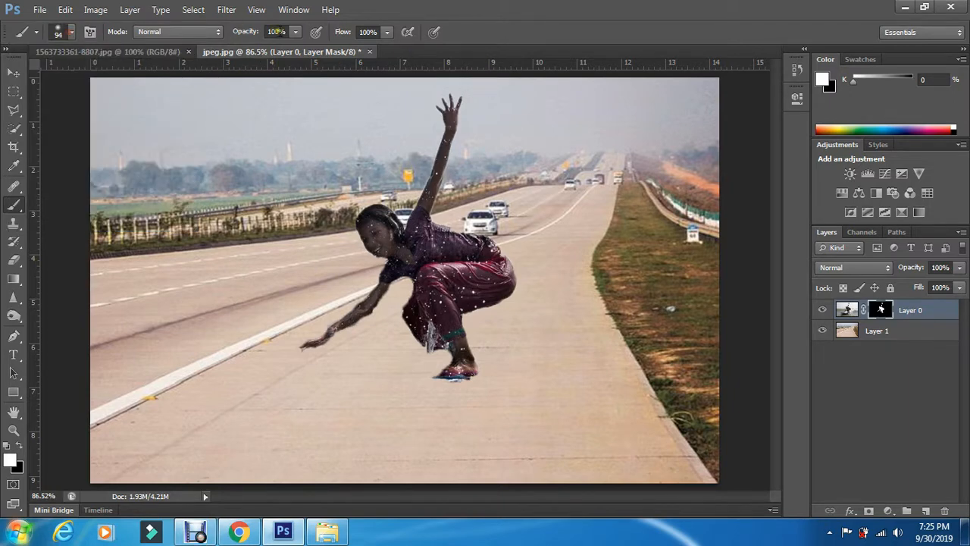
pyautogui.click(296, 35)
pyautogui.moveTo(294, 48); pyautogui.dragTo(264, 52)
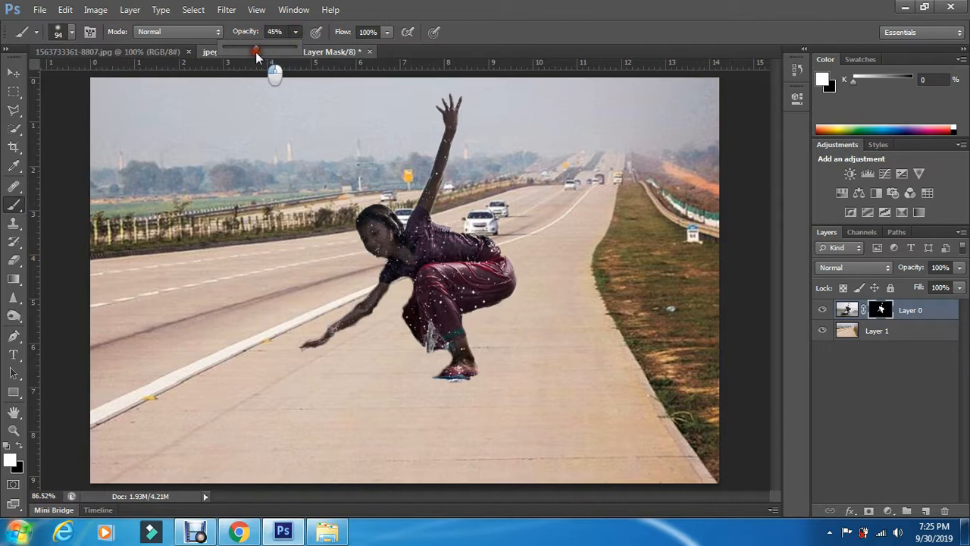
pyautogui.click(383, 35)
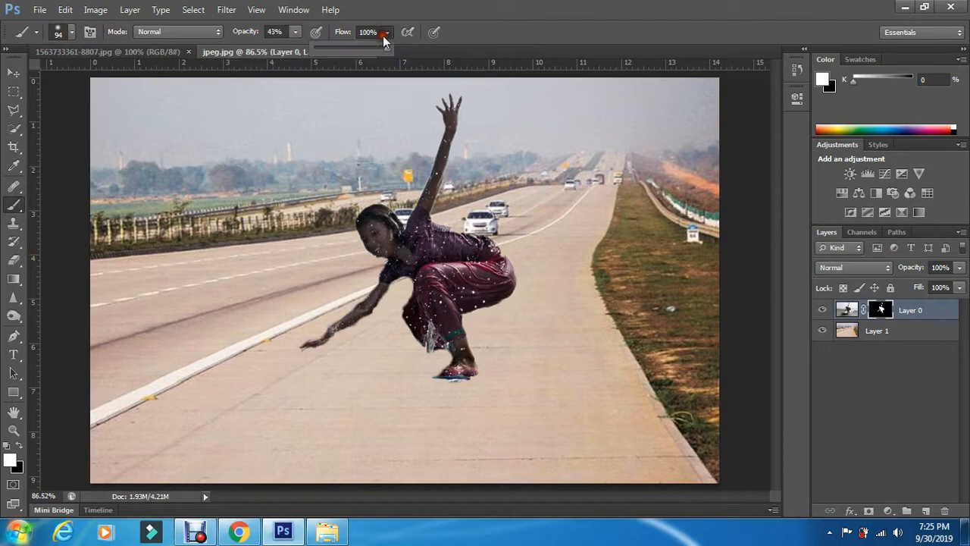
pyautogui.moveTo(373, 45); pyautogui.dragTo(356, 47)
pyautogui.click(501, 19)
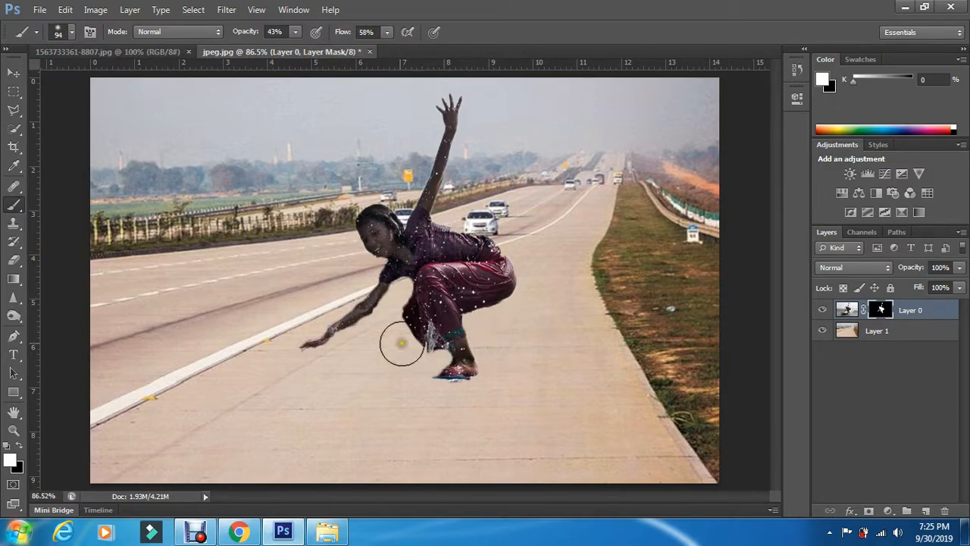
pyautogui.moveTo(369, 312)
pyautogui.mouseDown()
pyautogui.moveTo(333, 339)
pyautogui.moveTo(316, 346)
pyautogui.moveTo(307, 334)
pyautogui.moveTo(303, 349)
pyautogui.moveTo(319, 350)
pyautogui.moveTo(363, 322)
pyautogui.moveTo(389, 282)
pyautogui.moveTo(384, 274)
pyautogui.moveTo(399, 308)
pyautogui.moveTo(400, 296)
pyautogui.moveTo(403, 312)
pyautogui.moveTo(409, 298)
pyautogui.moveTo(420, 301)
pyautogui.moveTo(401, 335)
pyautogui.moveTo(313, 371)
pyautogui.moveTo(305, 388)
pyautogui.moveTo(291, 391)
pyautogui.moveTo(284, 366)
pyautogui.moveTo(315, 352)
pyautogui.moveTo(262, 396)
pyautogui.moveTo(300, 415)
pyautogui.moveTo(237, 398)
pyautogui.moveTo(213, 375)
pyautogui.moveTo(233, 352)
pyautogui.moveTo(290, 352)
pyautogui.moveTo(263, 351)
pyautogui.mouseUp()
pyautogui.moveTo(217, 425)
pyautogui.mouseDown()
pyautogui.moveTo(278, 435)
pyautogui.moveTo(252, 441)
pyautogui.moveTo(341, 425)
pyautogui.moveTo(338, 442)
pyautogui.moveTo(376, 399)
pyautogui.moveTo(341, 377)
pyautogui.moveTo(372, 356)
pyautogui.moveTo(406, 362)
pyautogui.moveTo(421, 386)
pyautogui.moveTo(453, 395)
pyautogui.moveTo(518, 347)
pyautogui.moveTo(524, 339)
pyautogui.moveTo(492, 326)
pyautogui.moveTo(507, 310)
pyautogui.moveTo(549, 310)
pyautogui.moveTo(455, 406)
pyautogui.moveTo(290, 448)
pyautogui.moveTo(228, 423)
pyautogui.moveTo(333, 403)
pyautogui.moveTo(370, 383)
pyautogui.moveTo(327, 400)
pyautogui.moveTo(263, 388)
pyautogui.moveTo(391, 389)
pyautogui.moveTo(244, 382)
pyautogui.moveTo(352, 375)
pyautogui.moveTo(395, 389)
pyautogui.moveTo(419, 377)
pyautogui.moveTo(432, 355)
pyautogui.moveTo(396, 390)
pyautogui.moveTo(434, 378)
pyautogui.moveTo(392, 296)
pyautogui.mouseUp()
# - Restore the surfer's front knee on the mask with a 32 px white brush at 100% opacity and 100% flow
pyautogui.click(13, 429)
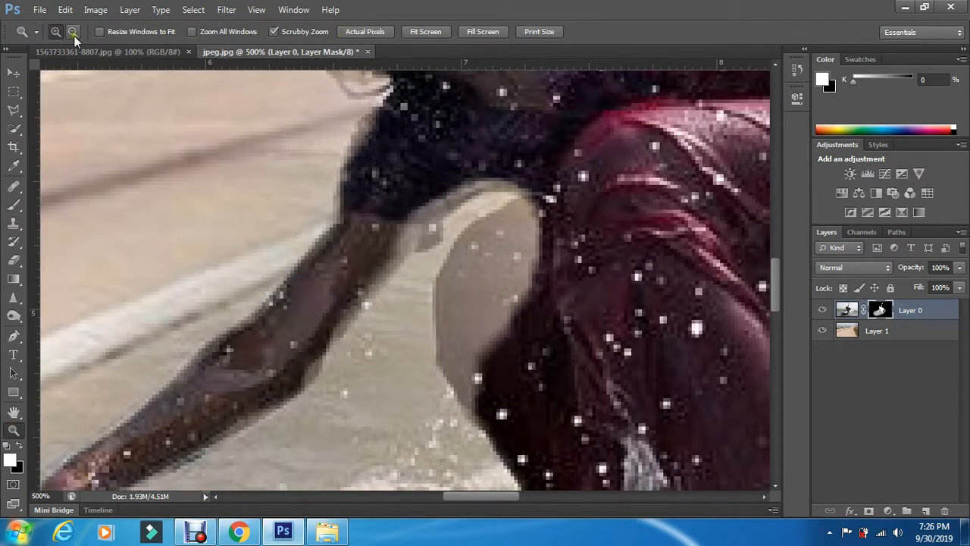
pyautogui.click(14, 206)
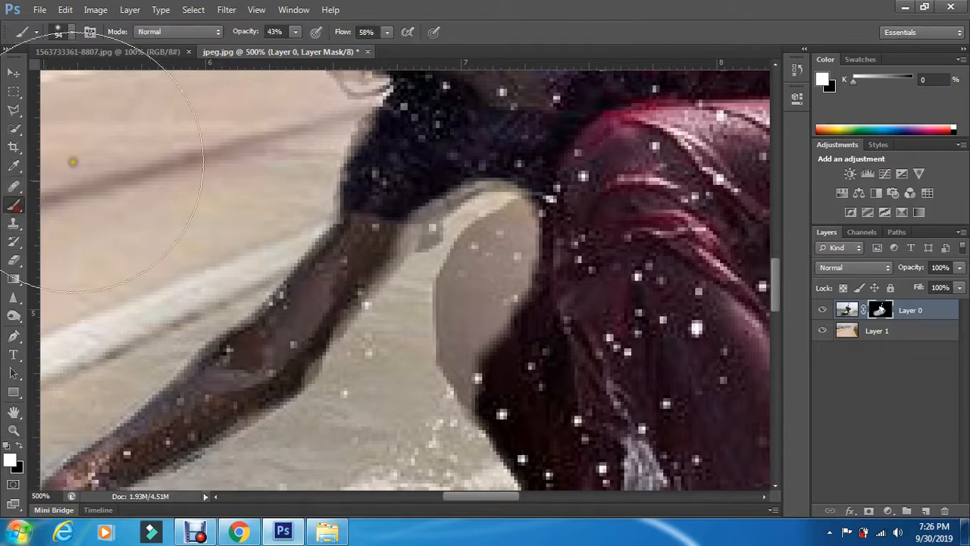
pyautogui.click(69, 34)
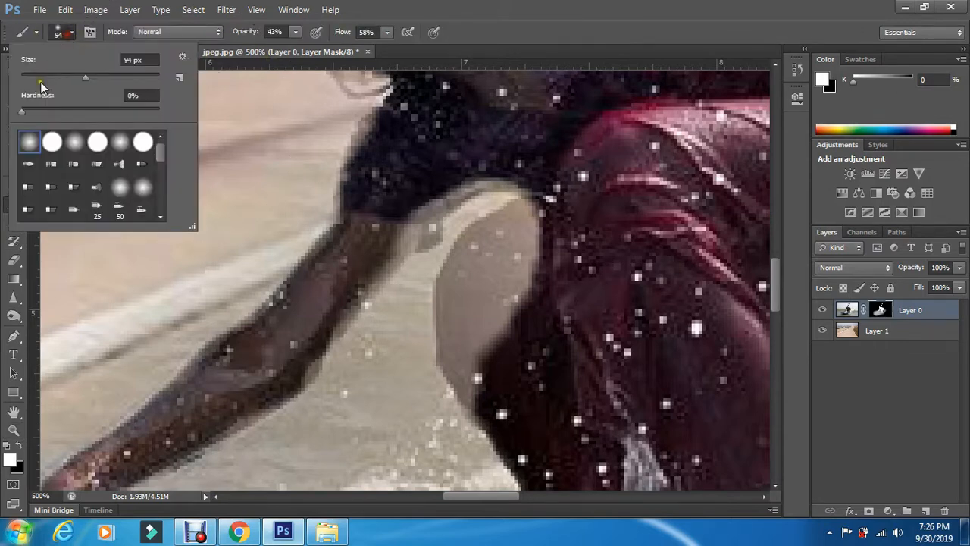
pyautogui.moveTo(46, 77); pyautogui.dragTo(43, 77)
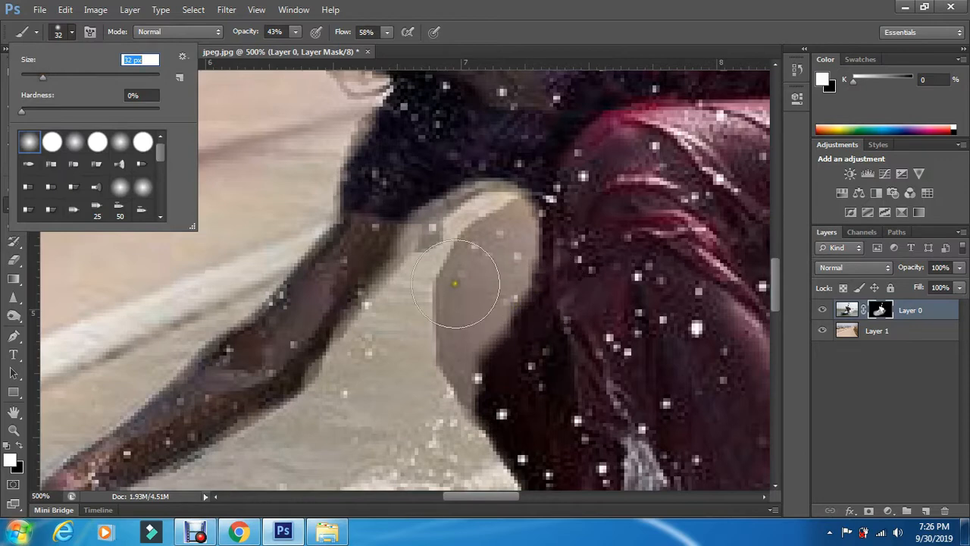
pyautogui.moveTo(294, 37)
pyautogui.mouseDown()
pyautogui.moveTo(298, 46)
pyautogui.moveTo(367, 43)
pyautogui.moveTo(396, 53)
pyautogui.mouseUp()
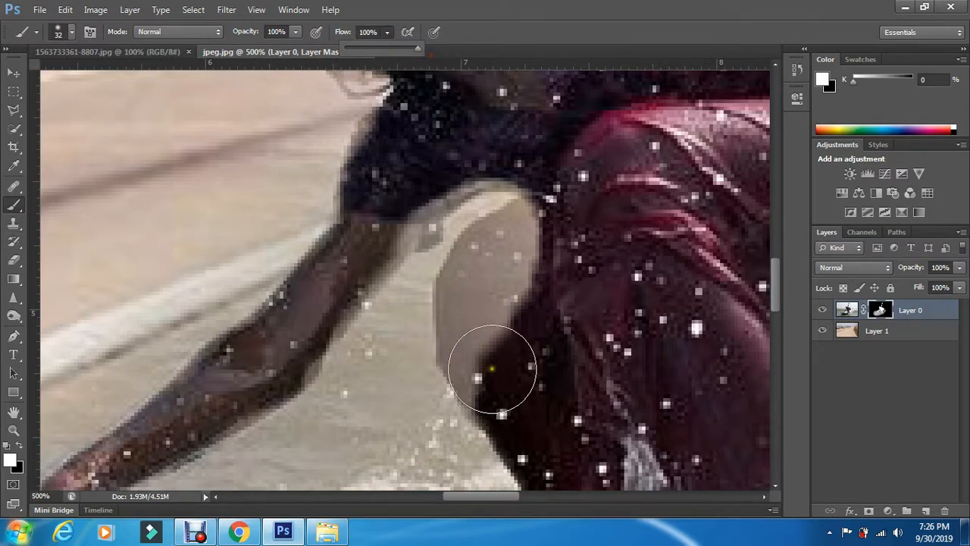
pyautogui.moveTo(490, 346)
pyautogui.mouseDown()
pyautogui.moveTo(501, 358)
pyautogui.moveTo(535, 260)
pyautogui.moveTo(520, 265)
pyautogui.moveTo(507, 305)
pyautogui.moveTo(502, 374)
pyautogui.moveTo(493, 306)
pyautogui.moveTo(507, 273)
pyautogui.moveTo(538, 248)
pyautogui.moveTo(504, 265)
pyautogui.mouseUp()
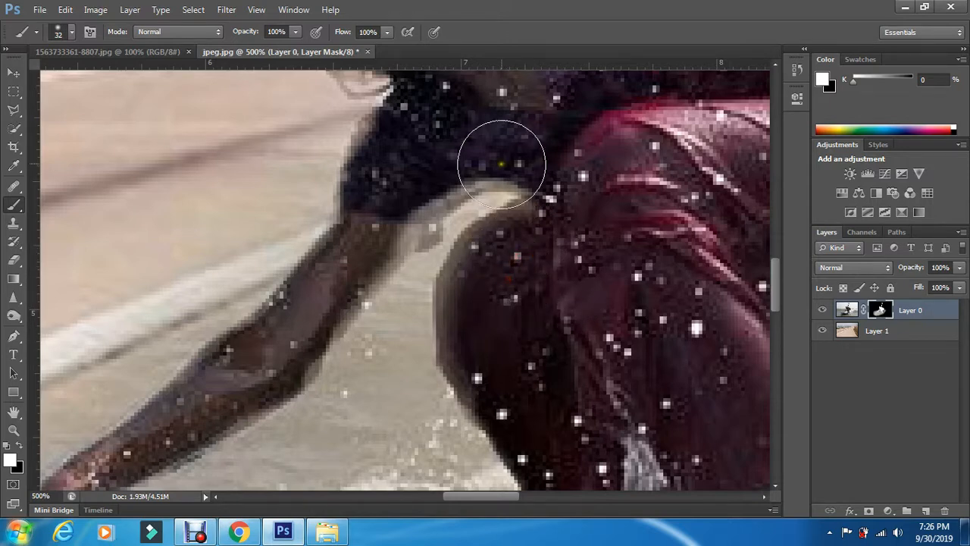
# - Reduce the brush to 8 px and paint the mask along the sleeve hem and underside of the lower arm
pyautogui.click(71, 32)
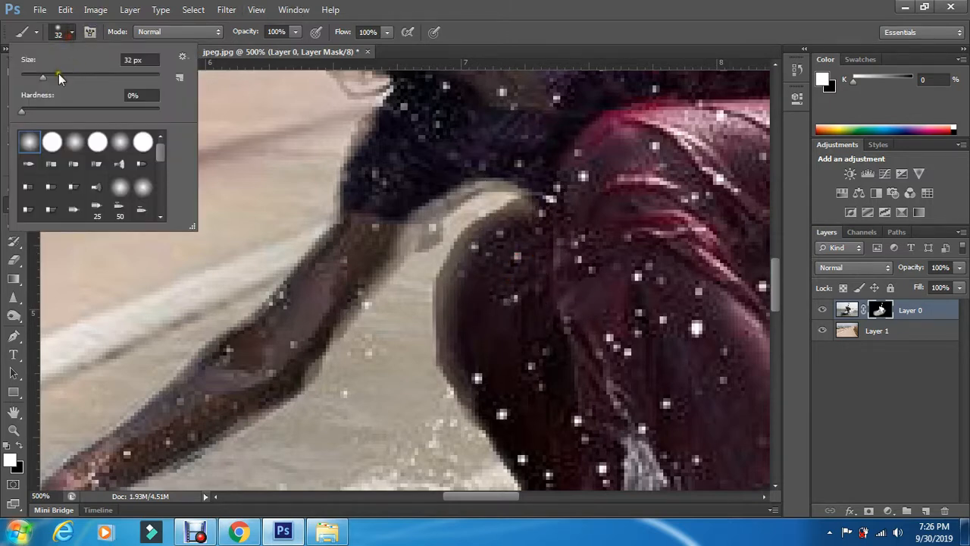
pyautogui.click(34, 77)
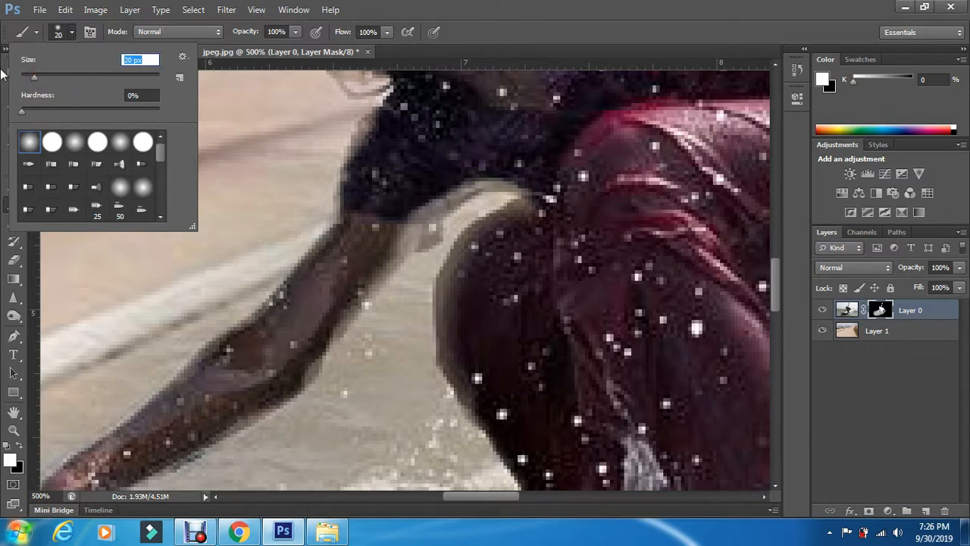
pyautogui.moveTo(29, 78); pyautogui.dragTo(25, 77)
pyautogui.click(425, 202)
pyautogui.moveTo(424, 202)
pyautogui.mouseDown()
pyautogui.moveTo(391, 233)
pyautogui.moveTo(418, 223)
pyautogui.moveTo(458, 184)
pyautogui.moveTo(485, 173)
pyautogui.moveTo(513, 178)
pyautogui.moveTo(461, 178)
pyautogui.moveTo(414, 216)
pyautogui.moveTo(303, 372)
pyautogui.mouseUp()
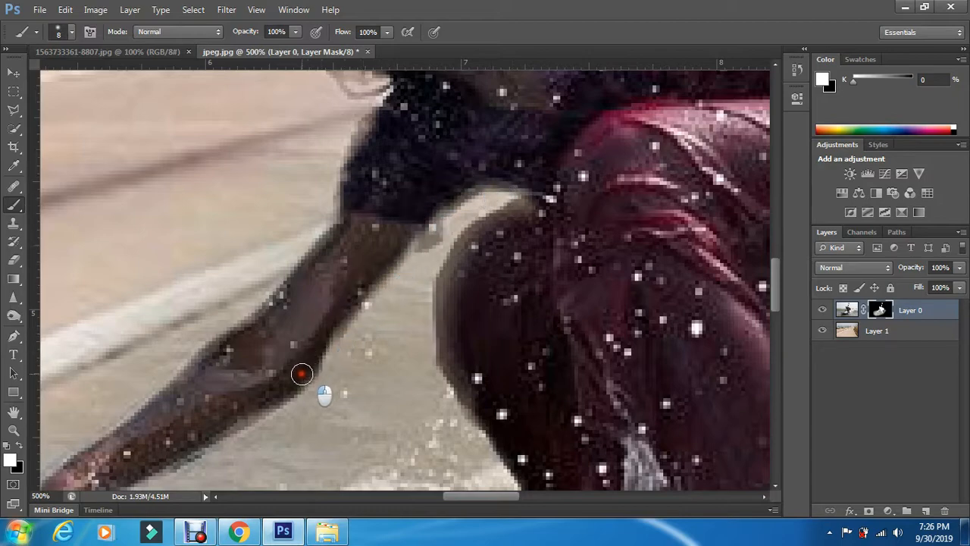
# - Examine the mask edges around the surfer's lower hand, back and hips up close, and return to the whole image
pyautogui.scroll(-2, 262, 298)
pyautogui.scroll(-1, 256, 341)
pyautogui.moveTo(470, 497); pyautogui.dragTo(435, 497)
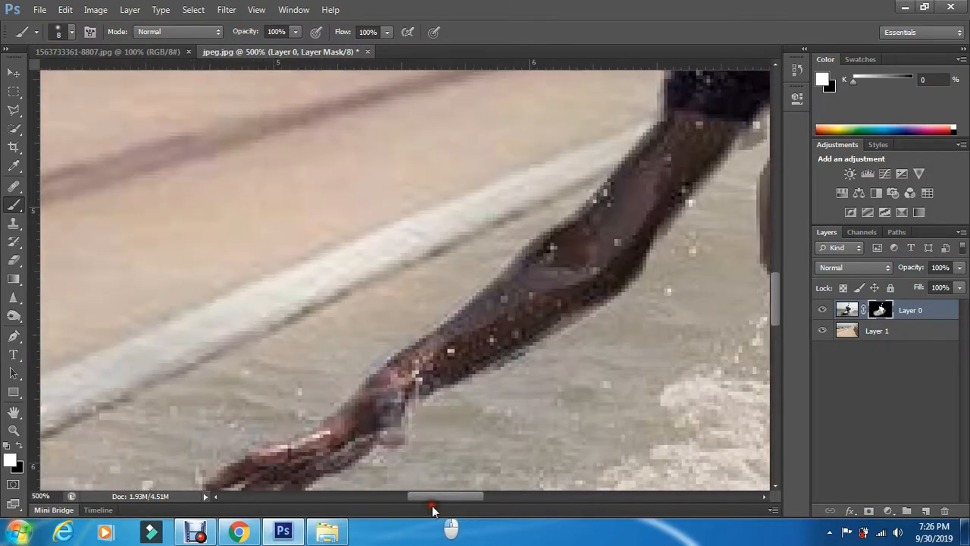
pyautogui.scroll(-3, 382, 368)
pyautogui.scroll(2, 382, 392)
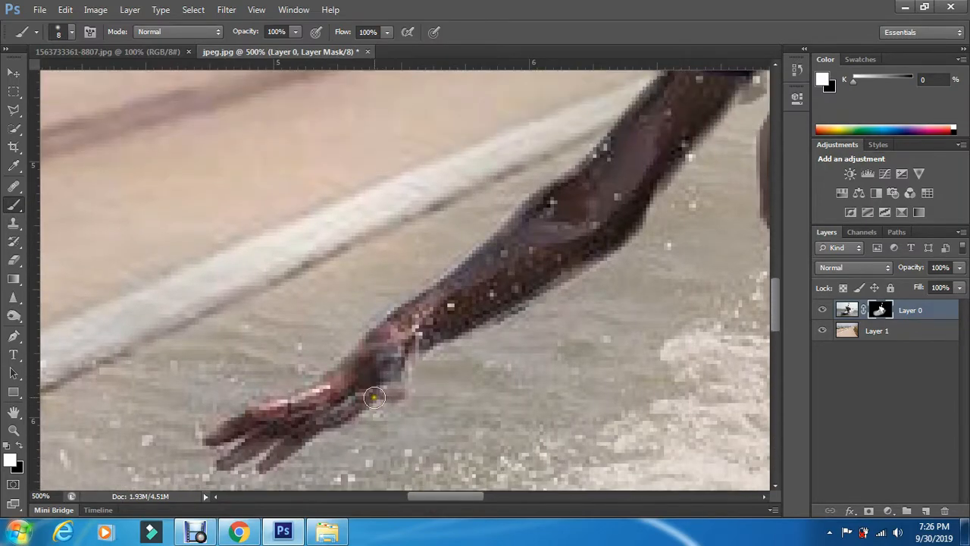
pyautogui.moveTo(461, 499); pyautogui.dragTo(543, 499)
pyautogui.scroll(5, 523, 328)
pyautogui.scroll(2, 520, 333)
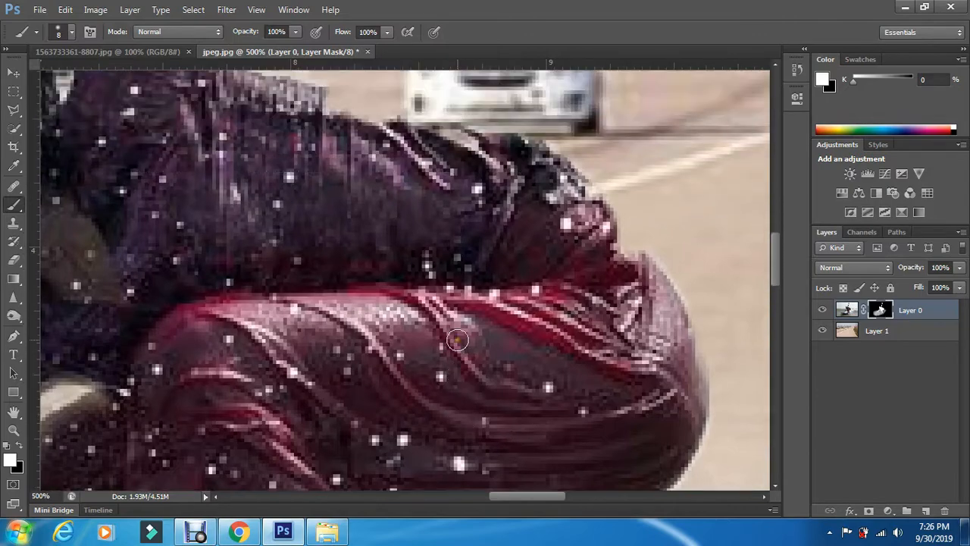
pyautogui.hotkey('ctrl', '0')
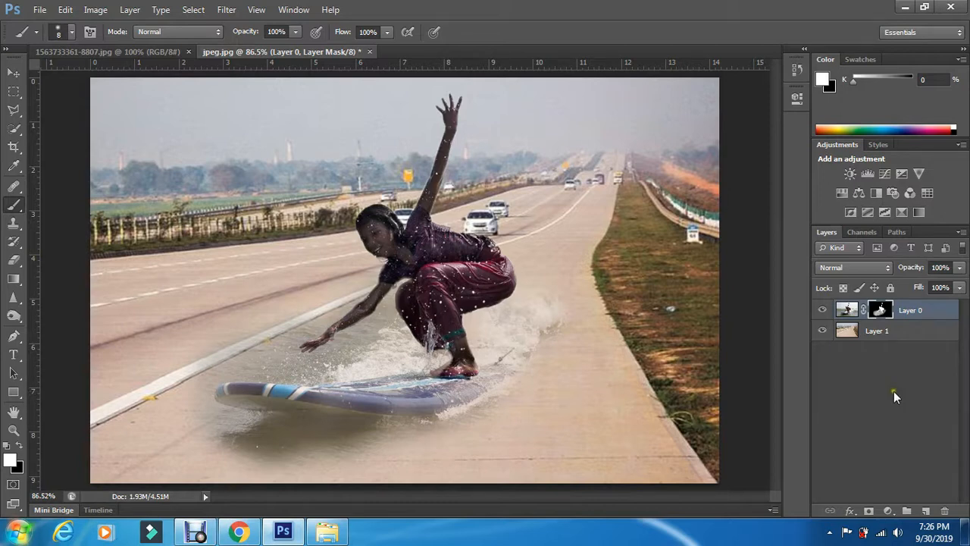
# - Apply a Gaussian Blur to the highway background layer to soften it behind the surfer
pyautogui.click(868, 334)
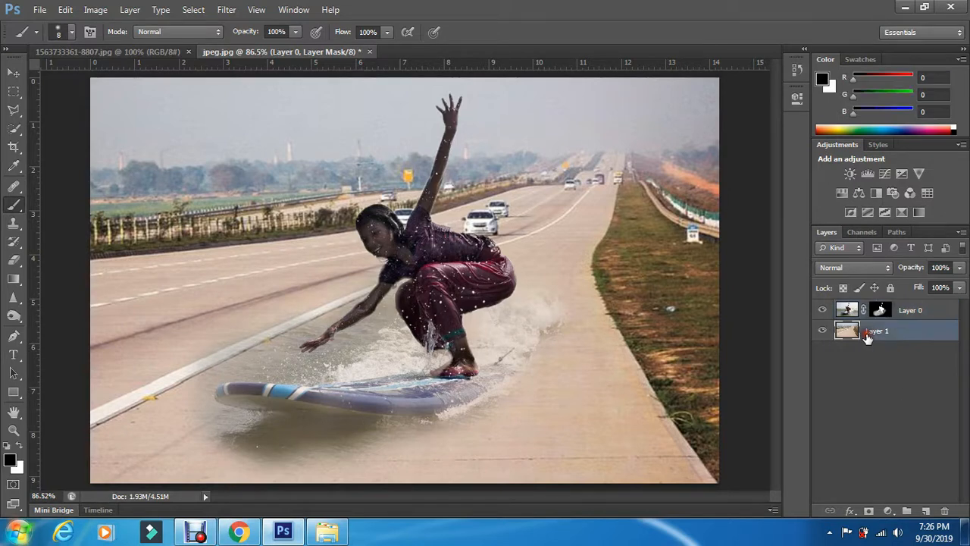
pyautogui.click(225, 11)
pyautogui.moveTo(268, 153)
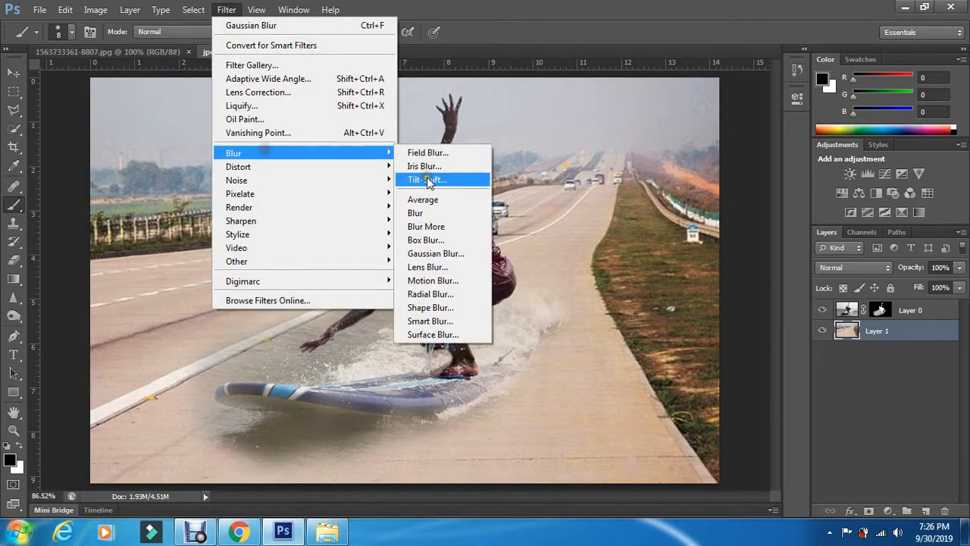
pyautogui.click(436, 254)
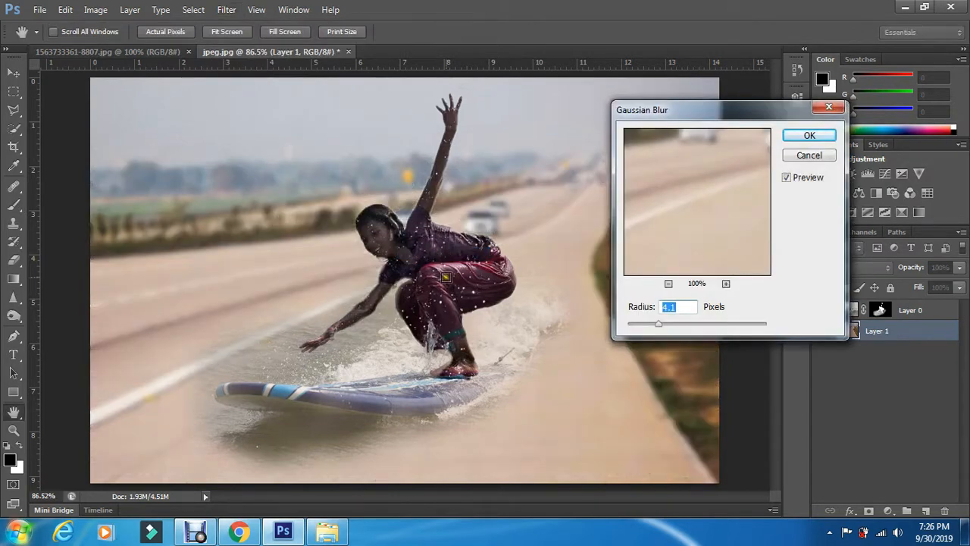
pyautogui.moveTo(671, 329)
pyautogui.mouseDown()
pyautogui.moveTo(703, 343)
pyautogui.moveTo(728, 326)
pyautogui.moveTo(675, 348)
pyautogui.moveTo(664, 335)
pyautogui.mouseUp()
pyautogui.click(807, 135)
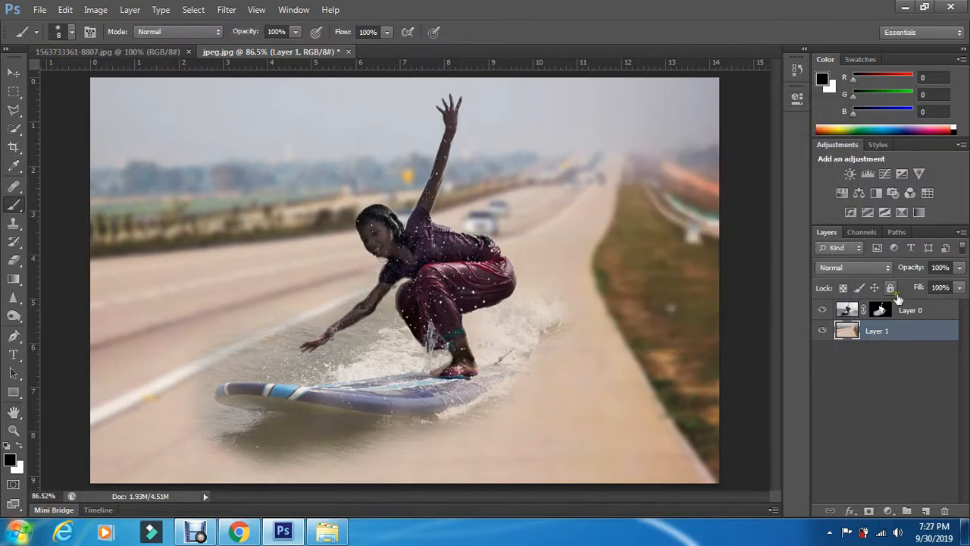
# - Raise the surfer layer's saturation to +31 with a Hue/Saturation adjustment on the image rather than its mask
pyautogui.click(847, 312)
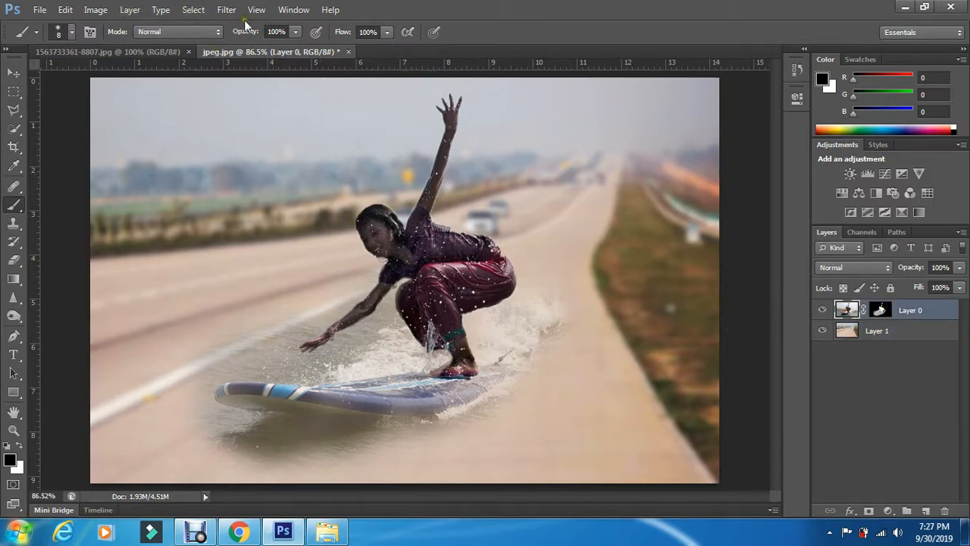
pyautogui.hotkey('ctrl', 'u')
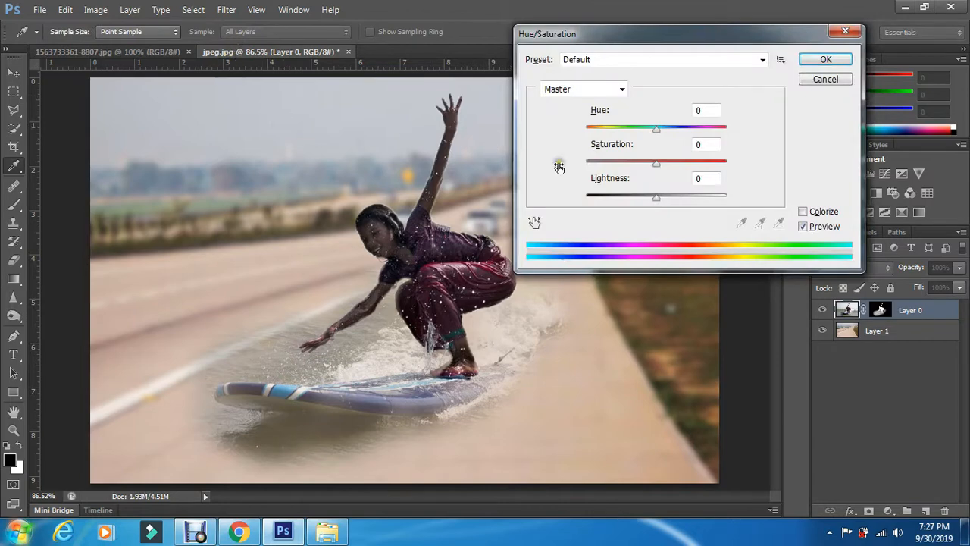
pyautogui.moveTo(658, 166); pyautogui.dragTo(680, 170)
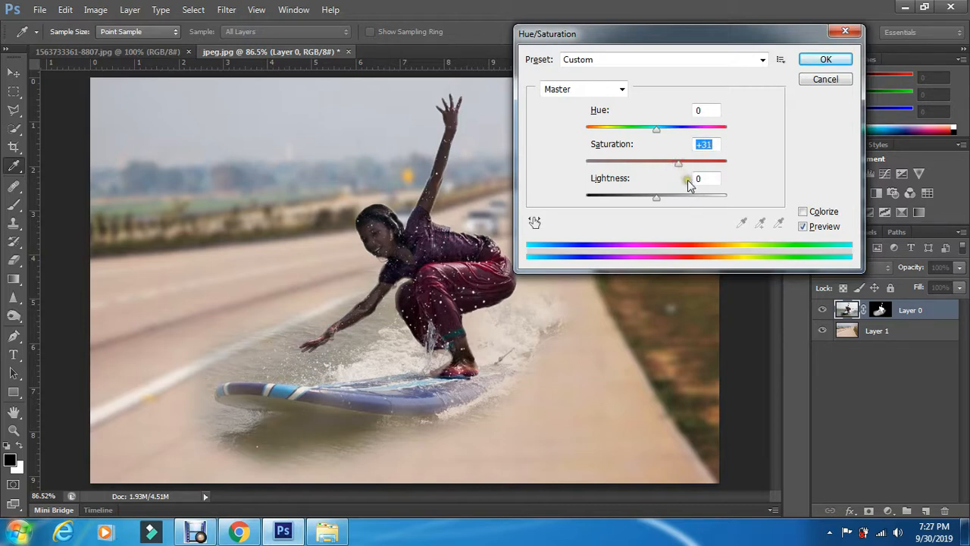
pyautogui.click(830, 63)
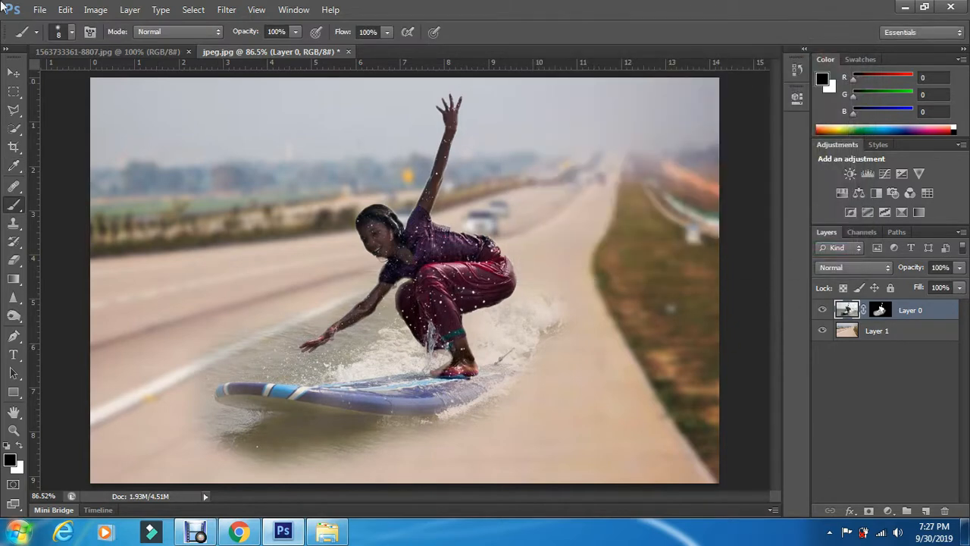
# - Save a JPEG copy of the composite to the Desktop as blend, at Maximum quality 12 with the Baseline ("Standard") format
pyautogui.click(39, 10)
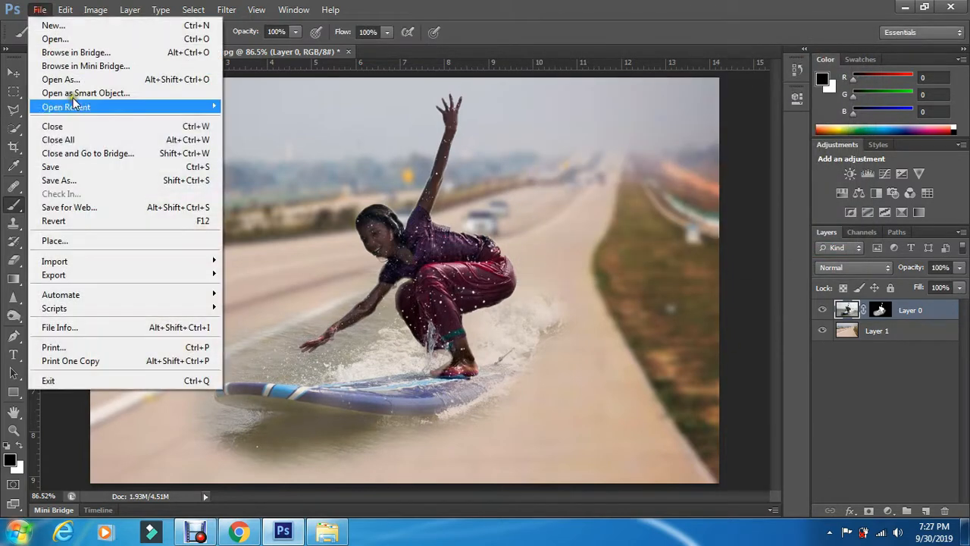
pyautogui.click(68, 179)
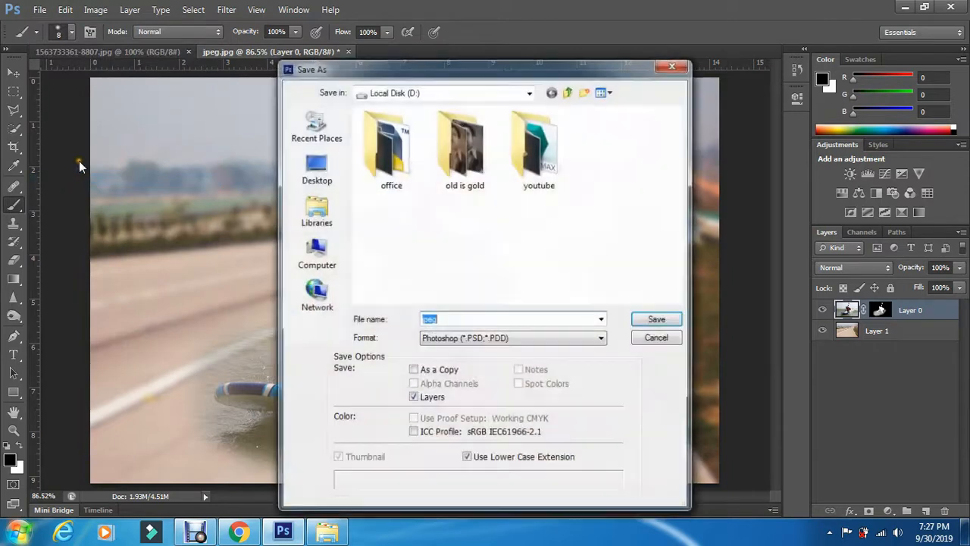
pyautogui.click(318, 182)
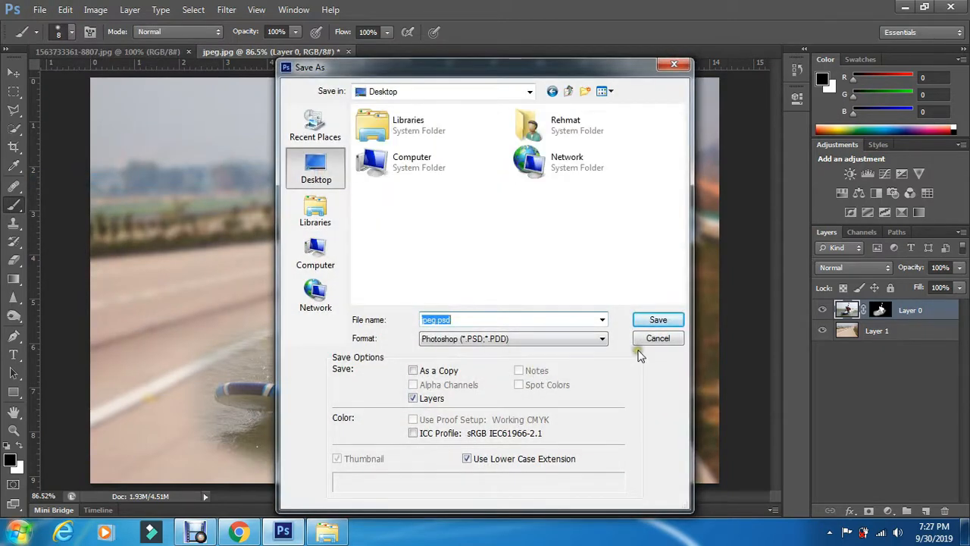
pyautogui.click(604, 338)
pyautogui.click(501, 426)
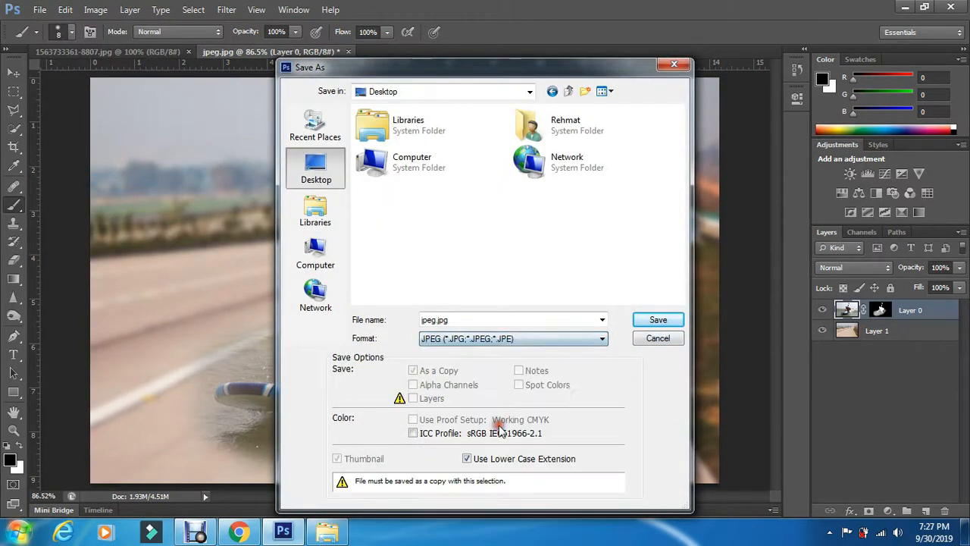
pyautogui.click(561, 319)
pyautogui.write('b')
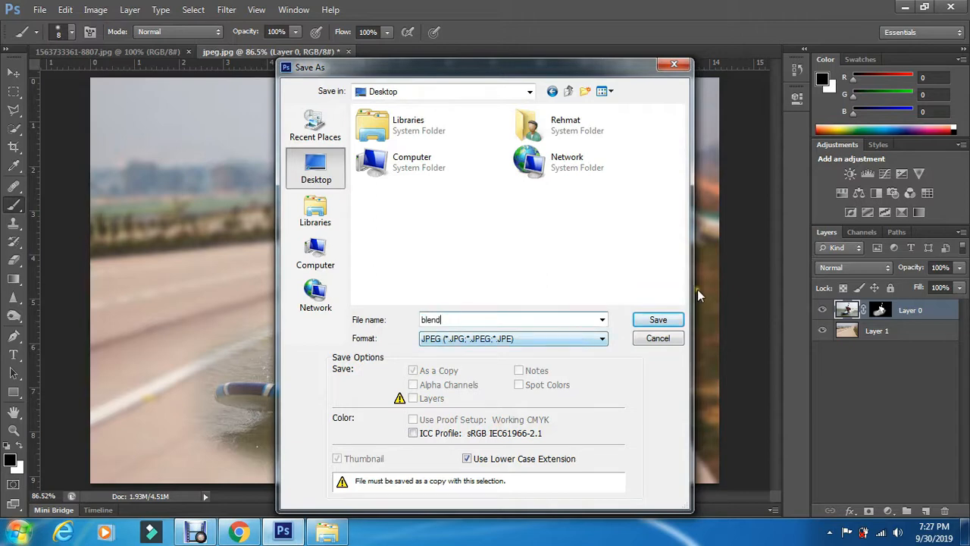
pyautogui.write('lend')
pyautogui.click(670, 319)
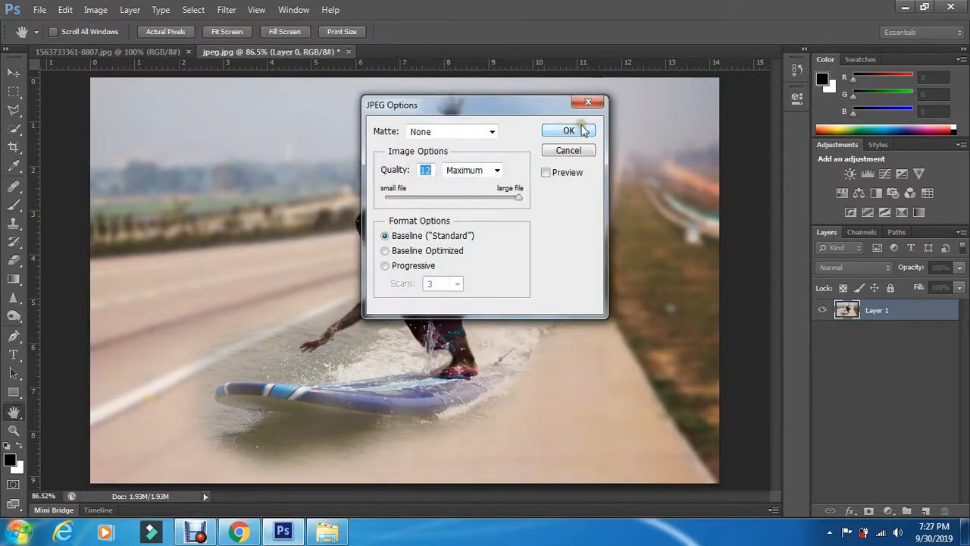
pyautogui.click(583, 129)
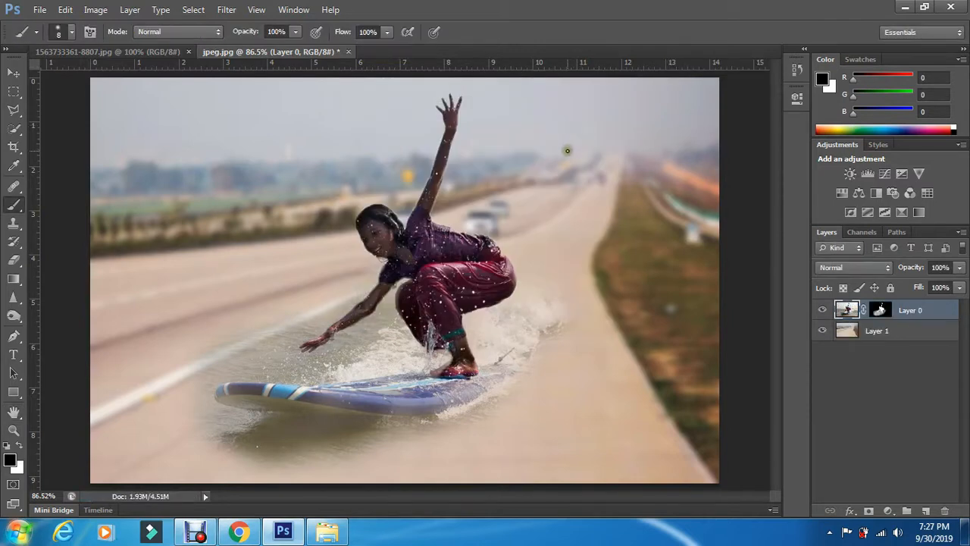